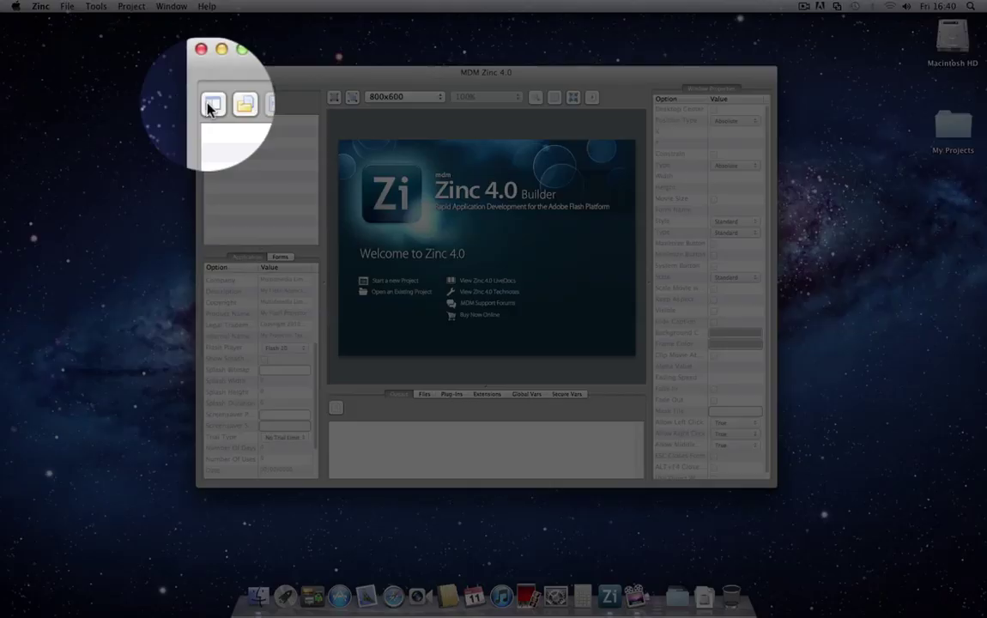
# Create a new project from My Projects > Asteroids > asteroids.swf.
pyautogui.click(210, 104)
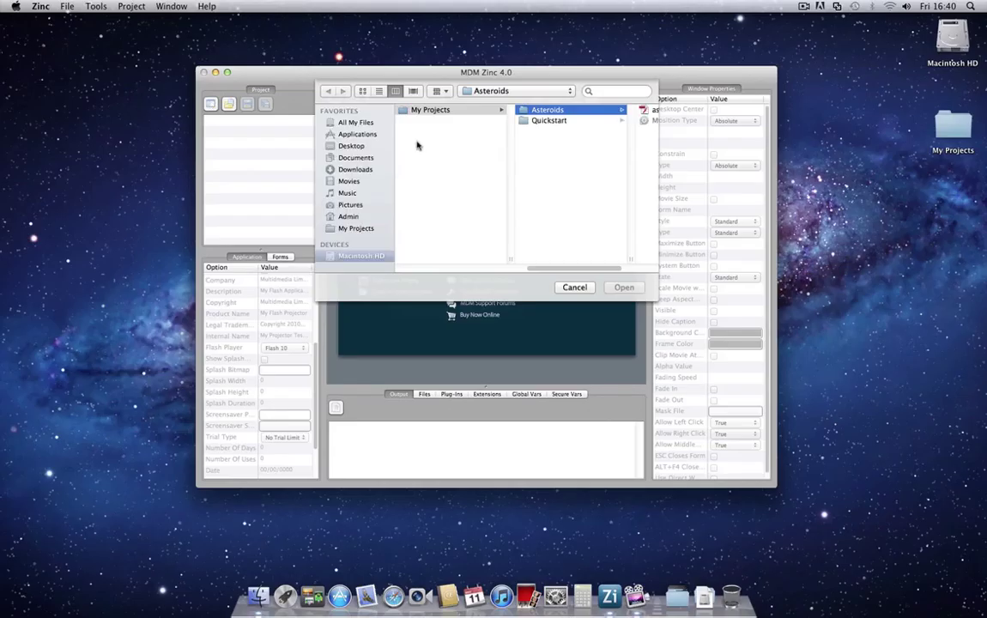
pyautogui.moveTo(563, 268); pyautogui.dragTo(599, 272)
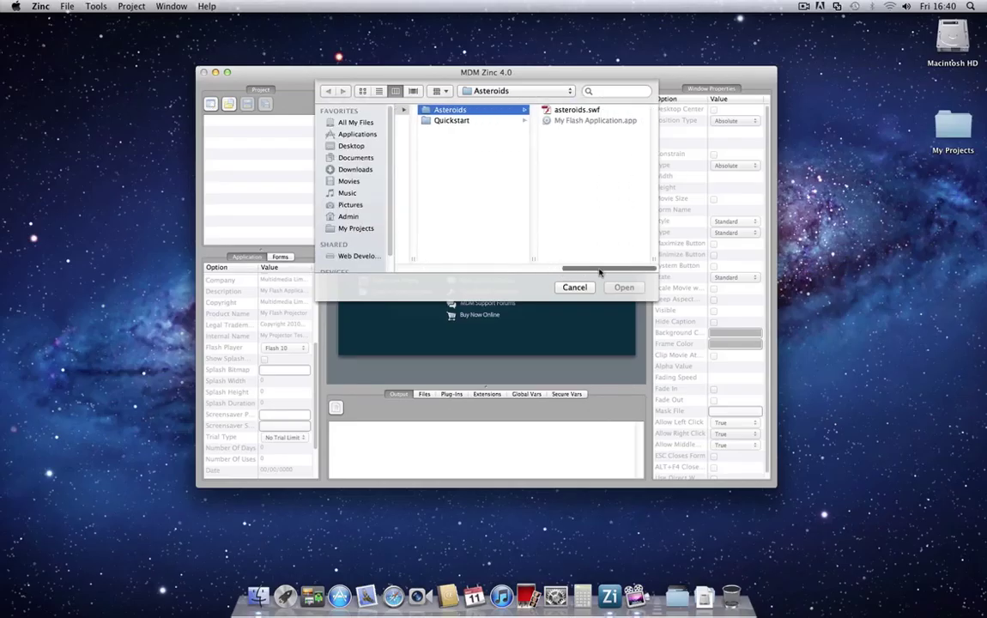
pyautogui.click(573, 111)
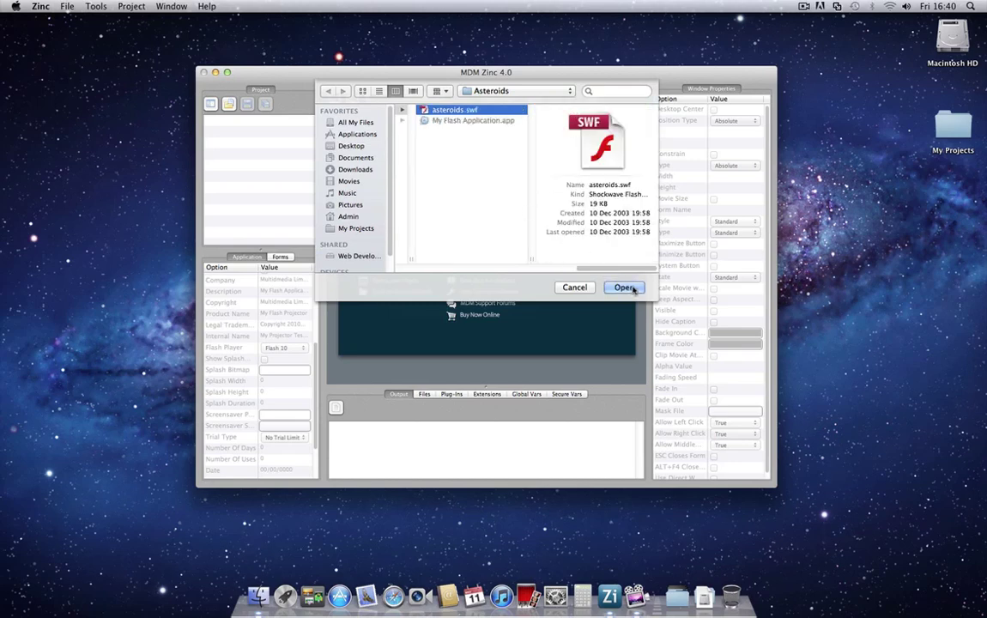
pyautogui.click(633, 289)
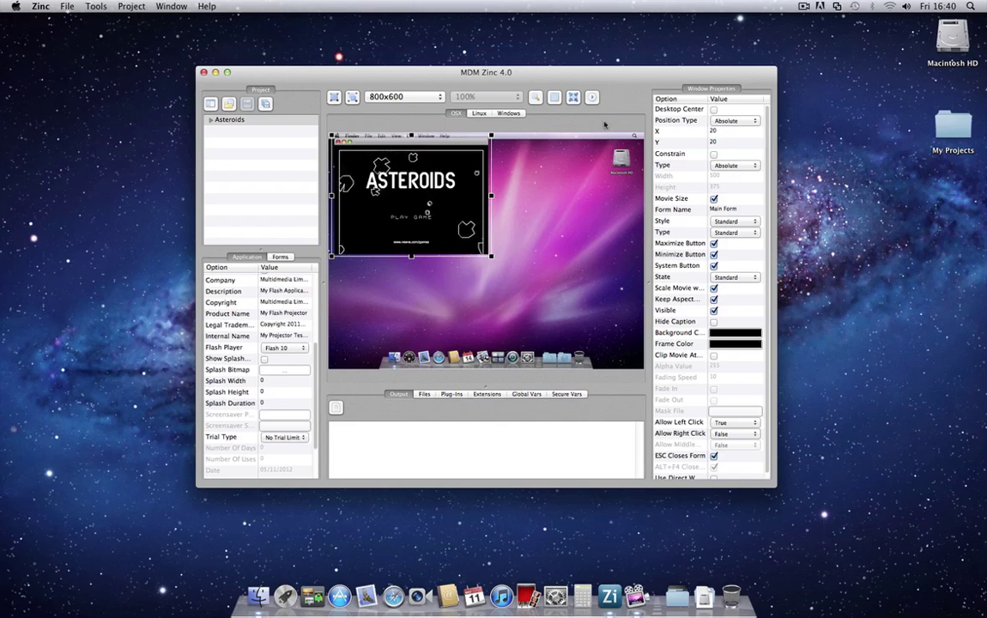
# Preview the Asteroids form on Linux and Windows, then place it at X 296, Y 177 on OS X.
pyautogui.moveTo(470, 145); pyautogui.dragTo(595, 171)
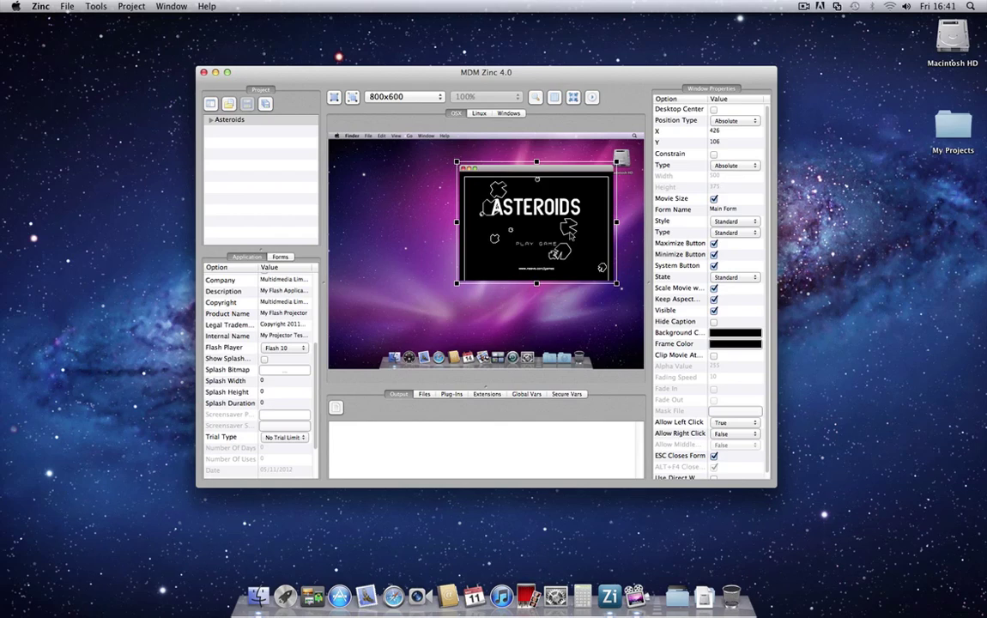
pyautogui.click(480, 114)
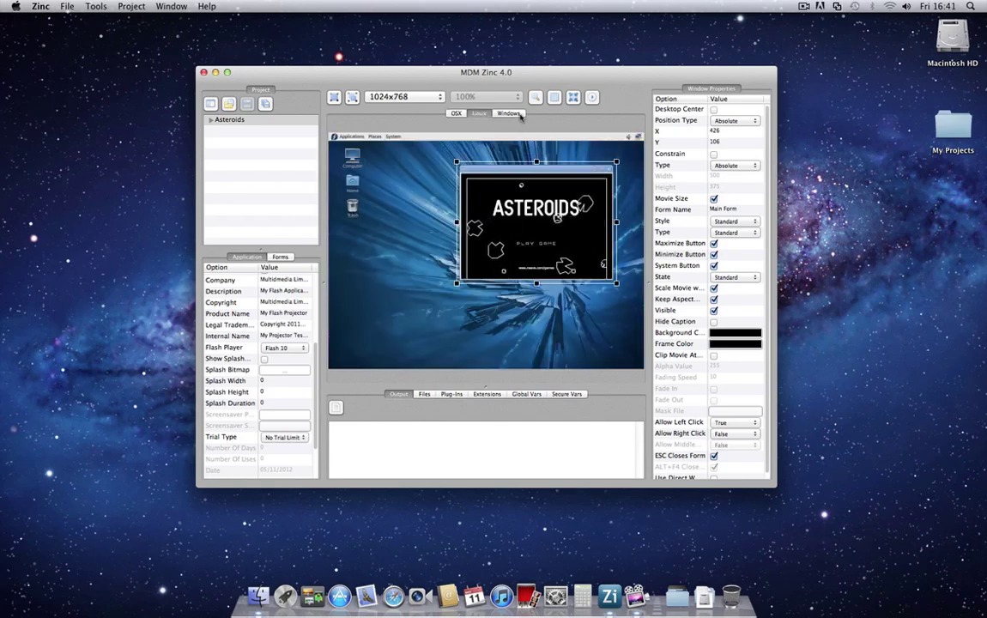
pyautogui.click(510, 114)
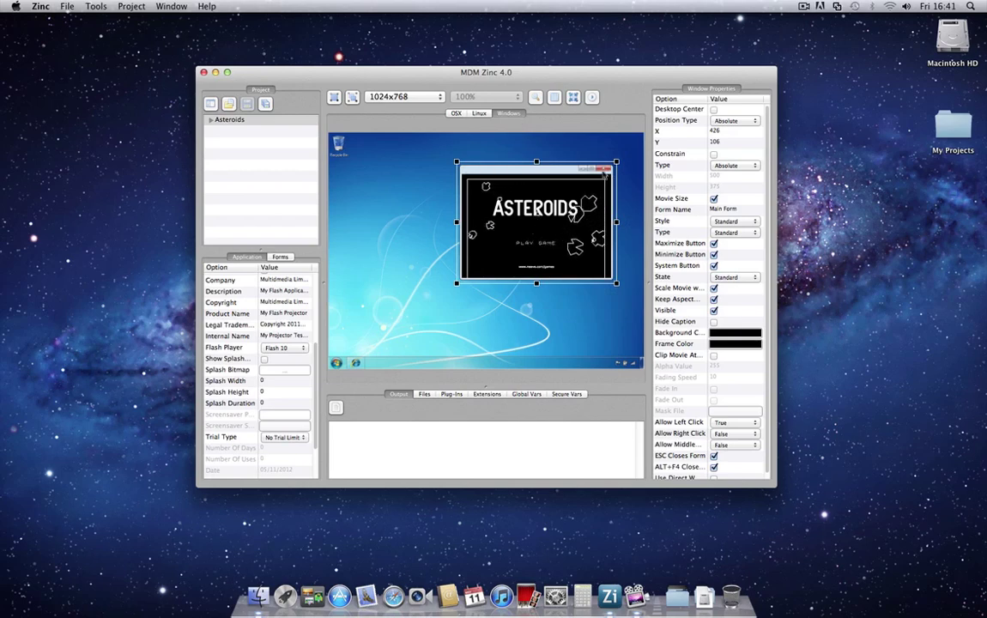
pyautogui.click(480, 114)
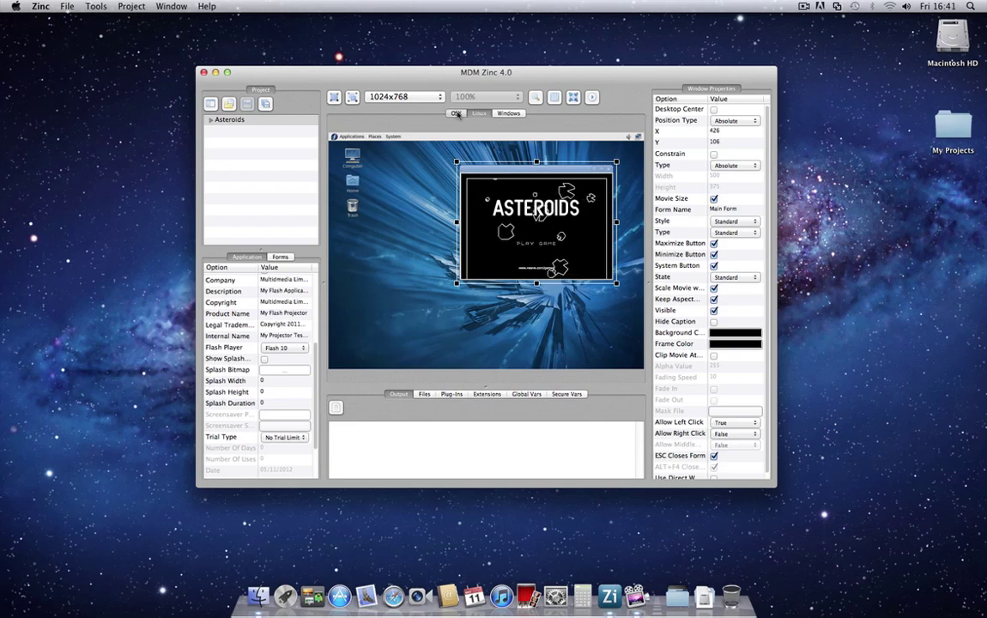
pyautogui.click(456, 114)
pyautogui.moveTo(522, 178); pyautogui.dragTo(486, 193)
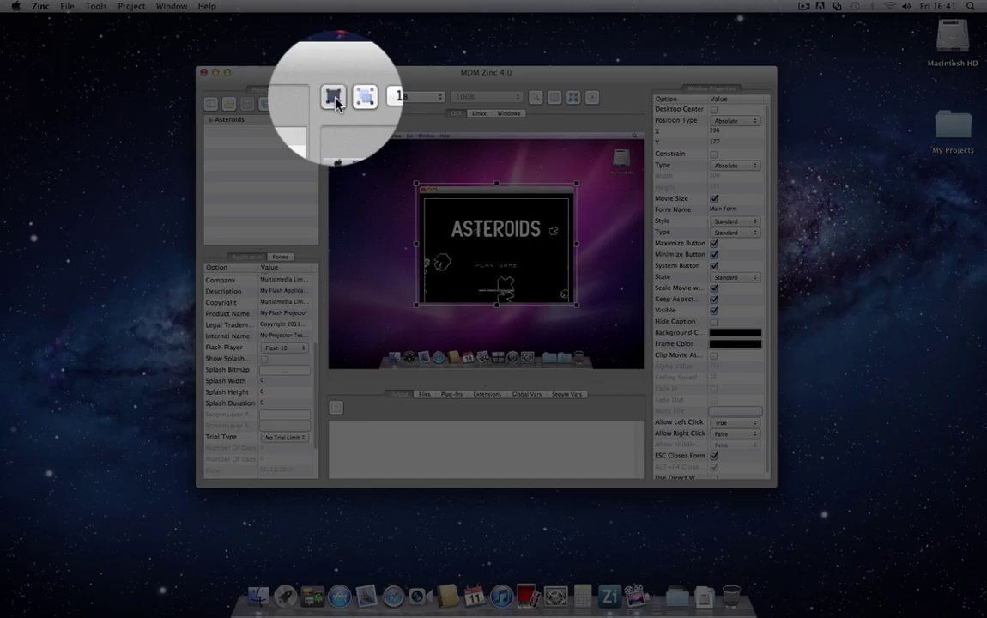
# View the form at 100%, return to the desktop preview, and move it to X 285, Y 160.
pyautogui.click(334, 98)
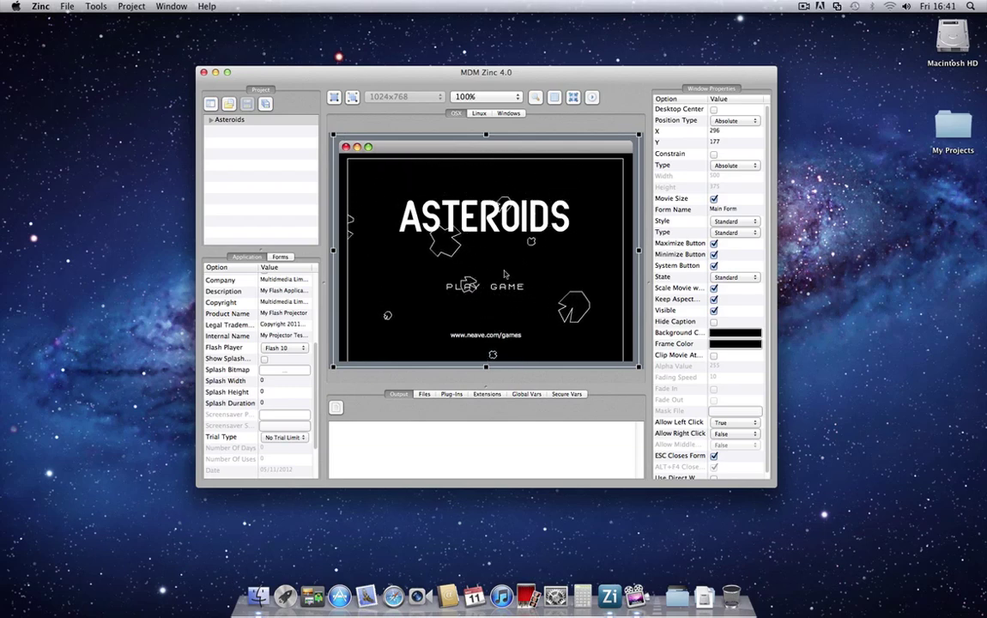
pyautogui.click(352, 97)
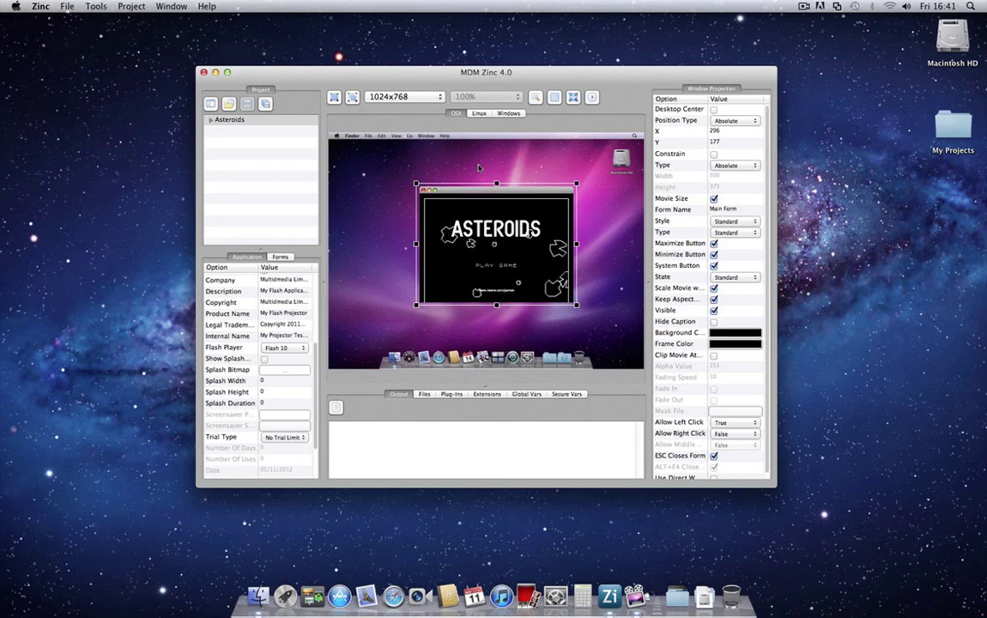
pyautogui.moveTo(467, 198)
pyautogui.mouseDown()
pyautogui.moveTo(356, 159)
pyautogui.moveTo(470, 189)
pyautogui.moveTo(463, 197)
pyautogui.moveTo(455, 188)
pyautogui.mouseUp()
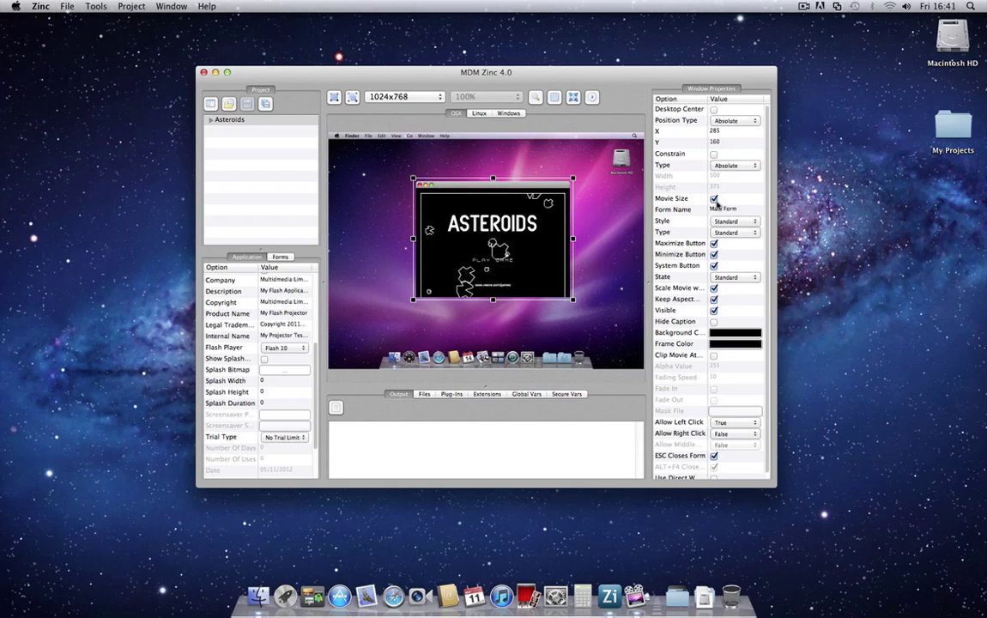
# Untick Movie Size and resize the Asteroids form to 944 × 589 at X 49, Y 93.
pyautogui.click(713, 198)
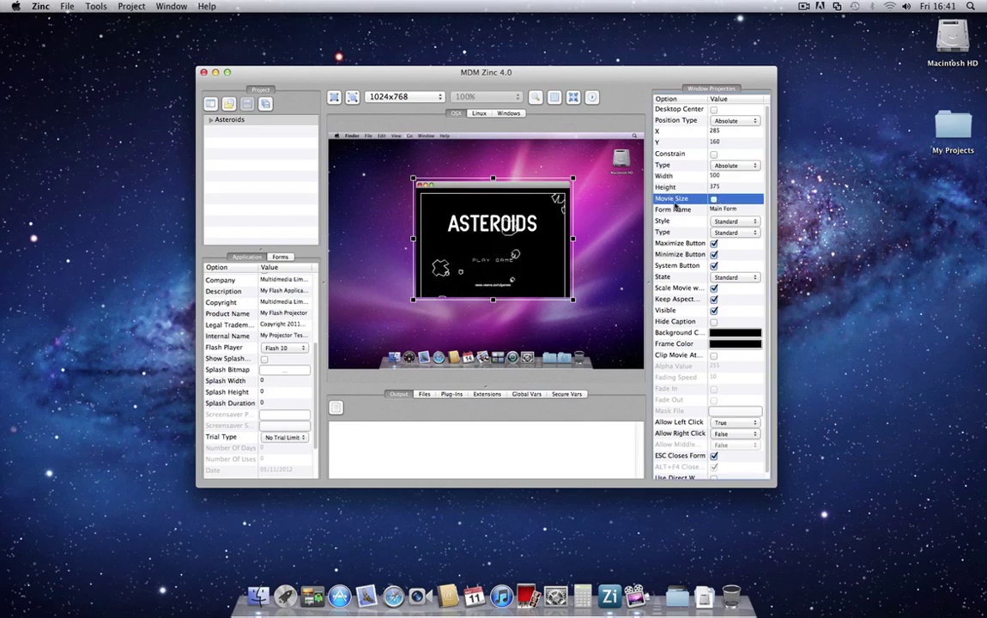
pyautogui.moveTo(572, 300); pyautogui.dragTo(606, 334)
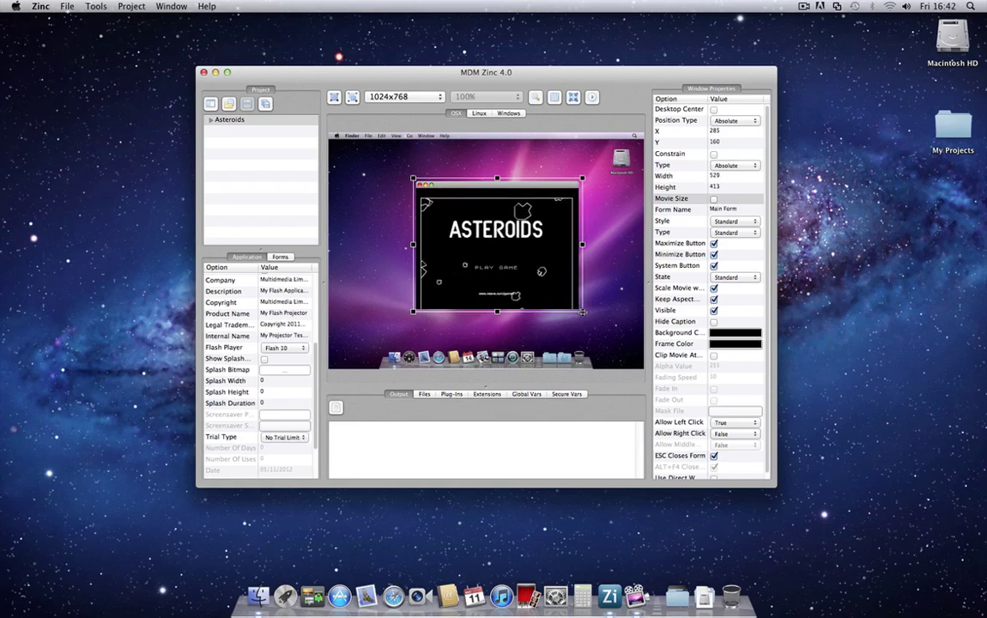
pyautogui.moveTo(559, 190); pyautogui.dragTo(550, 157)
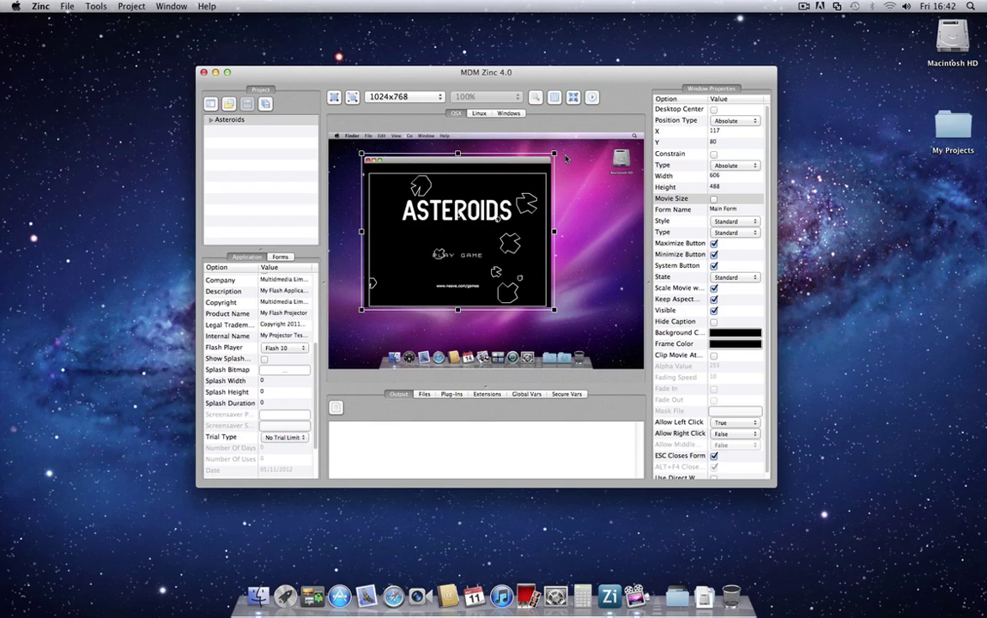
pyautogui.moveTo(554, 153); pyautogui.dragTo(578, 166)
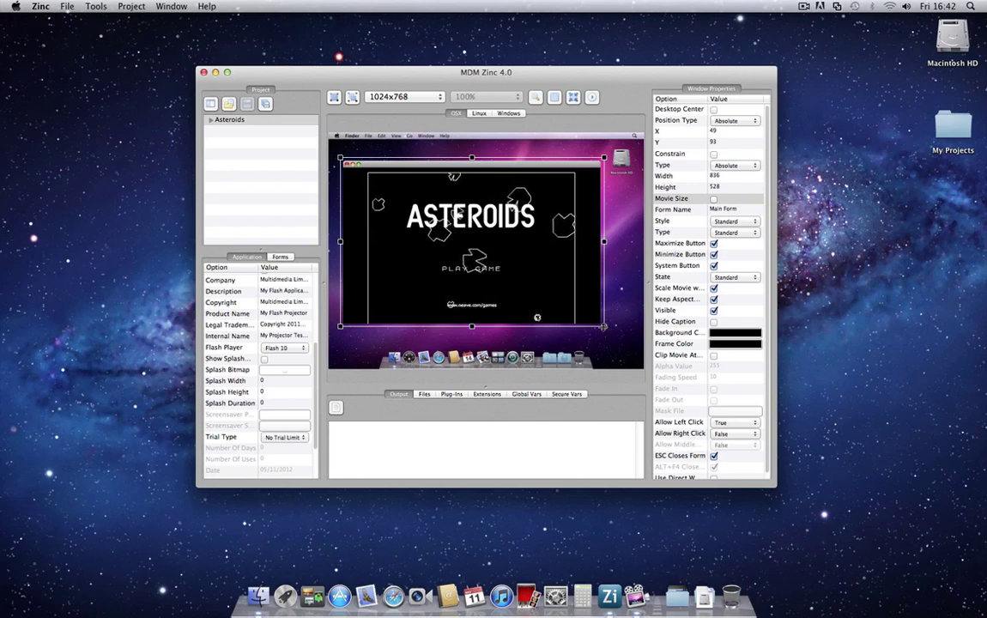
pyautogui.moveTo(603, 325); pyautogui.dragTo(640, 347)
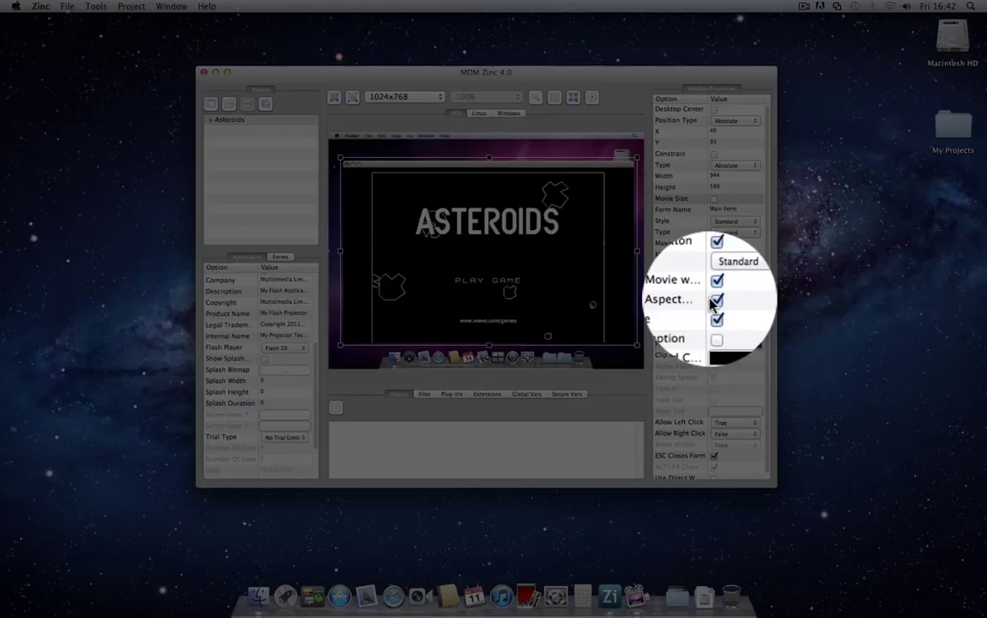
# Untick Keep Aspect Ratio and stretch the form into a tall narrow shape.
pyautogui.click(714, 301)
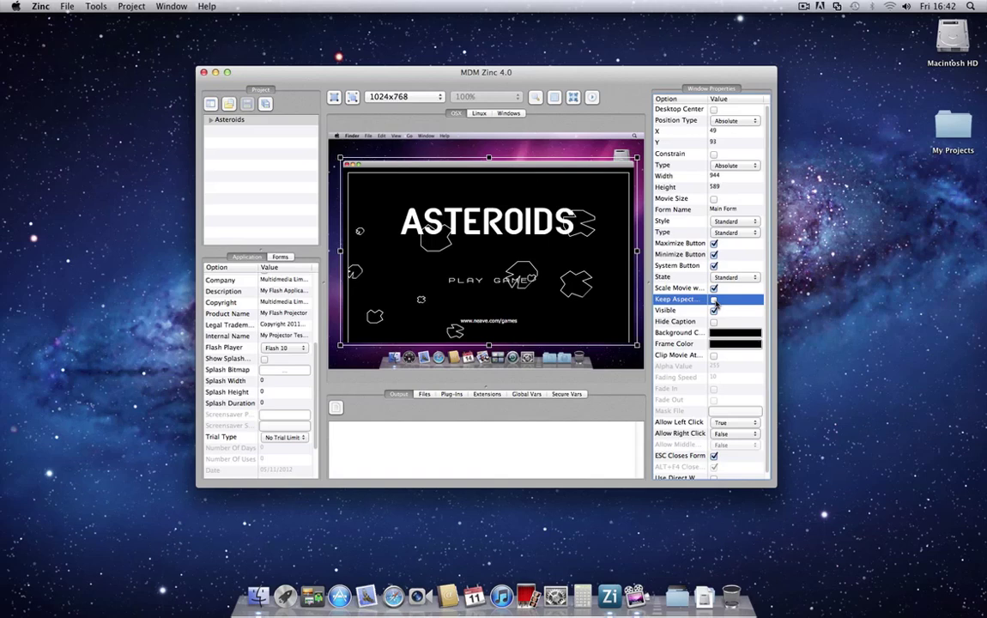
pyautogui.click(372, 176)
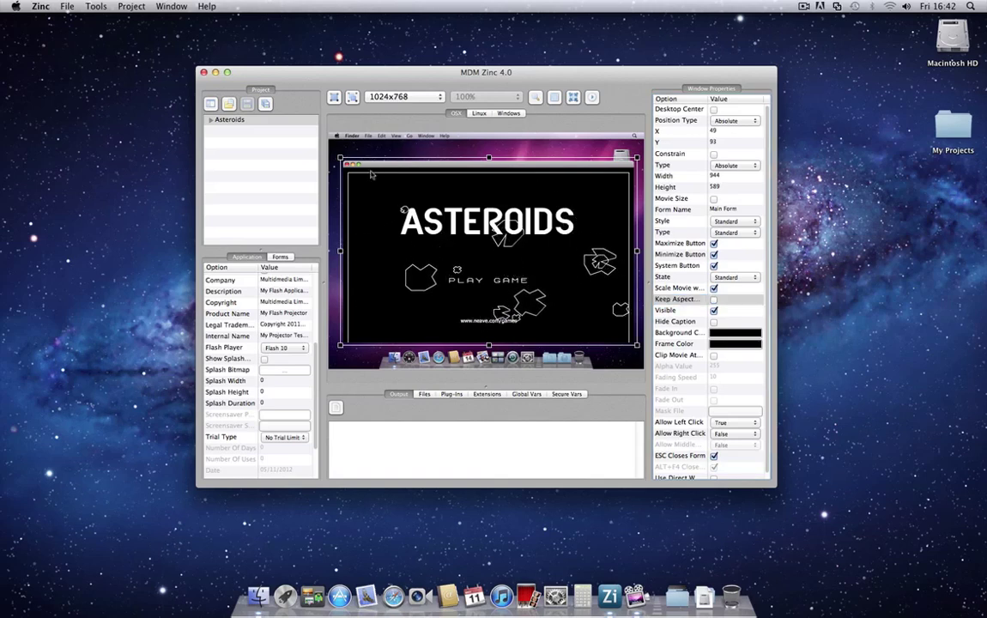
pyautogui.moveTo(636, 345); pyautogui.dragTo(494, 352)
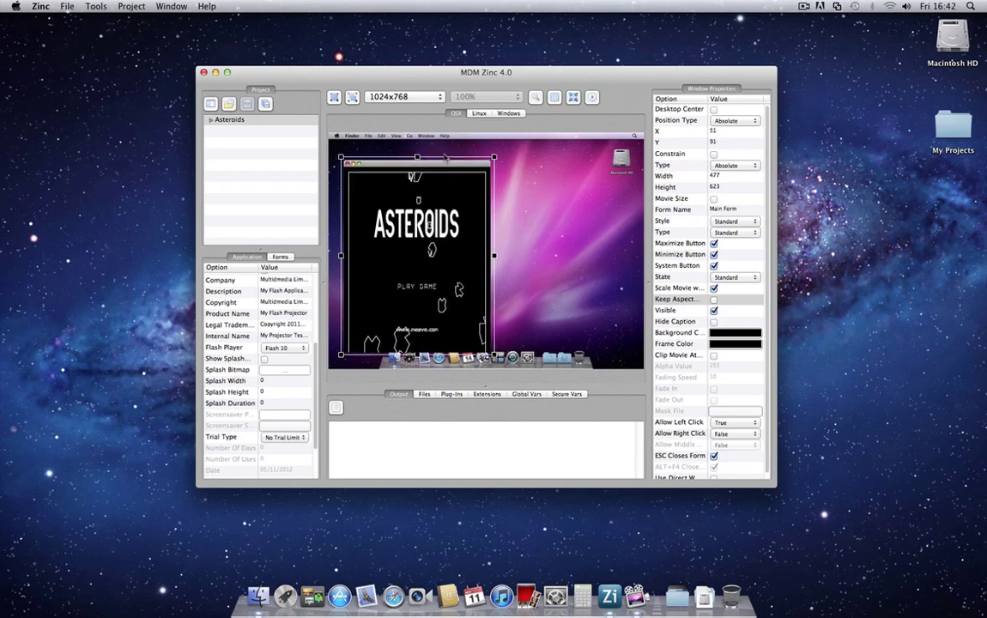
pyautogui.moveTo(445, 157); pyautogui.dragTo(449, 140)
# Reshape the form further, then re-tick Keep Aspect Ratio and Movie Size.
pyautogui.moveTo(498, 340); pyautogui.dragTo(572, 320)
pyautogui.moveTo(497, 149); pyautogui.dragTo(495, 168)
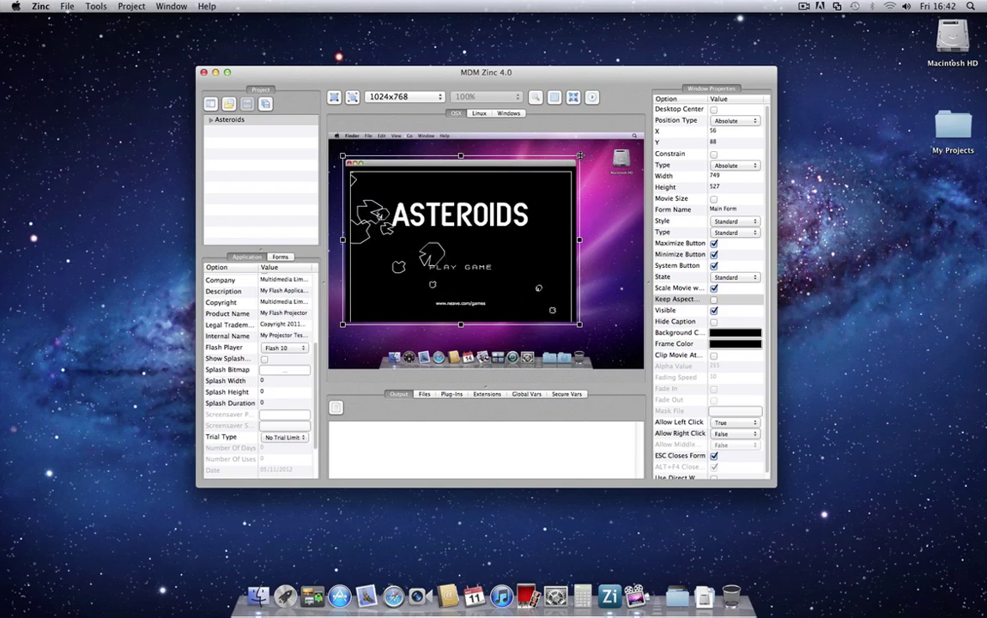
pyautogui.moveTo(579, 156); pyautogui.dragTo(544, 157)
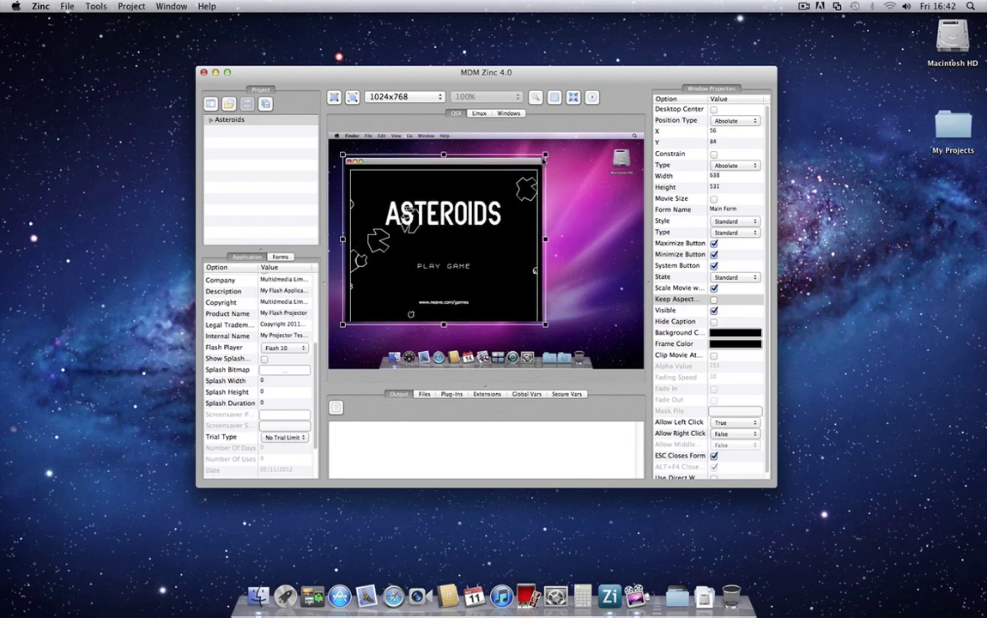
pyautogui.click(713, 299)
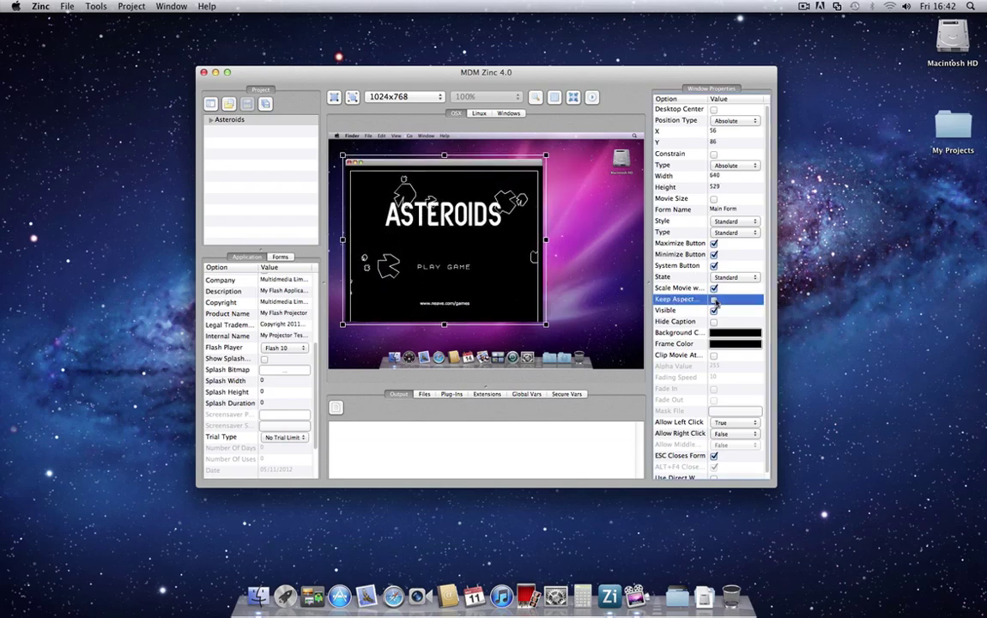
pyautogui.click(713, 198)
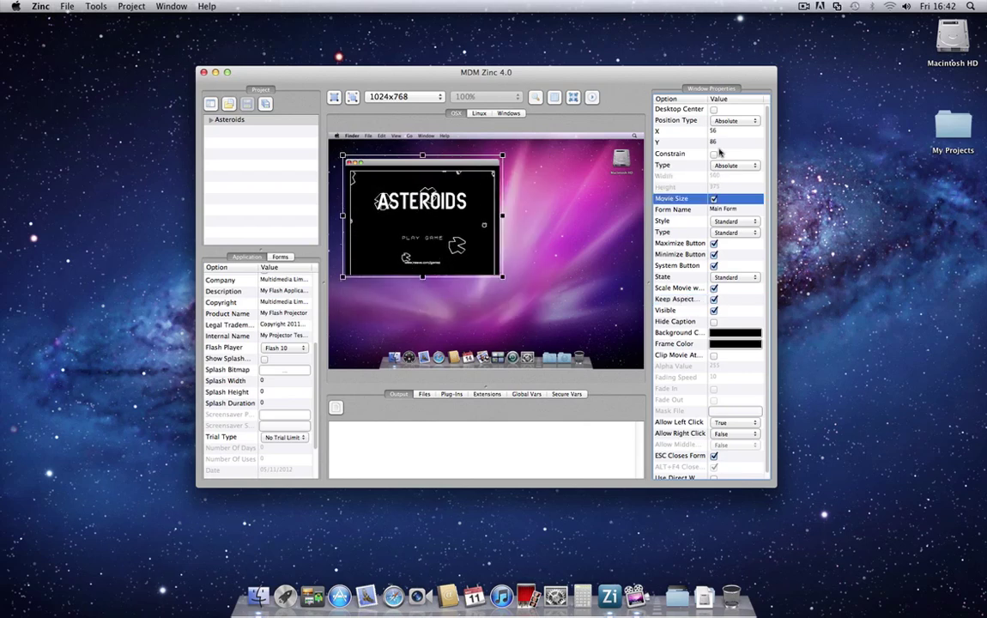
# Tick Desktop Center so the main form centres itself at X 262, Y 197.
pyautogui.click(713, 110)
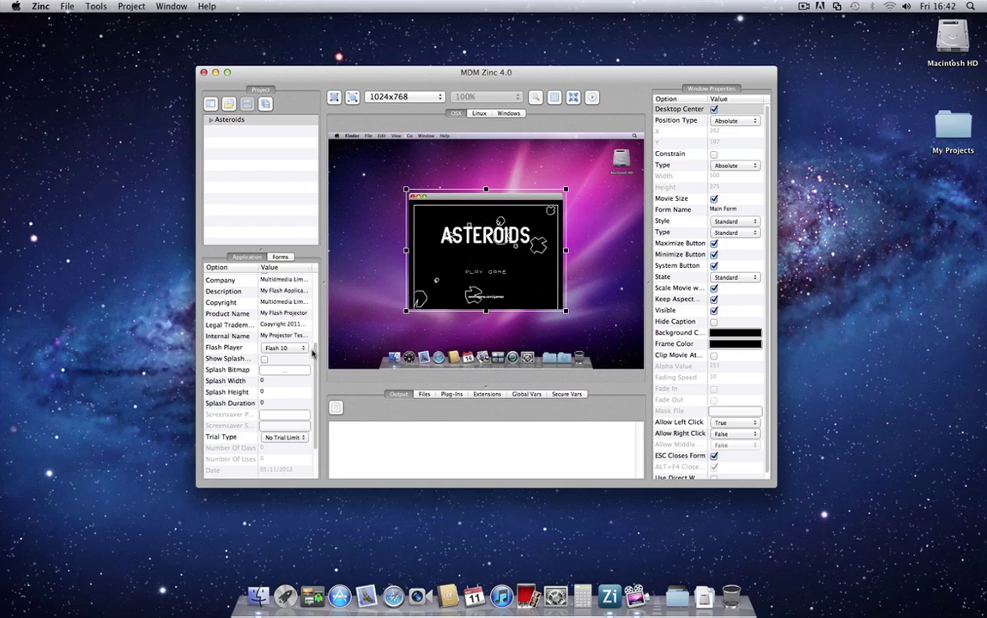
pyautogui.moveTo(315, 365); pyautogui.dragTo(315, 282)
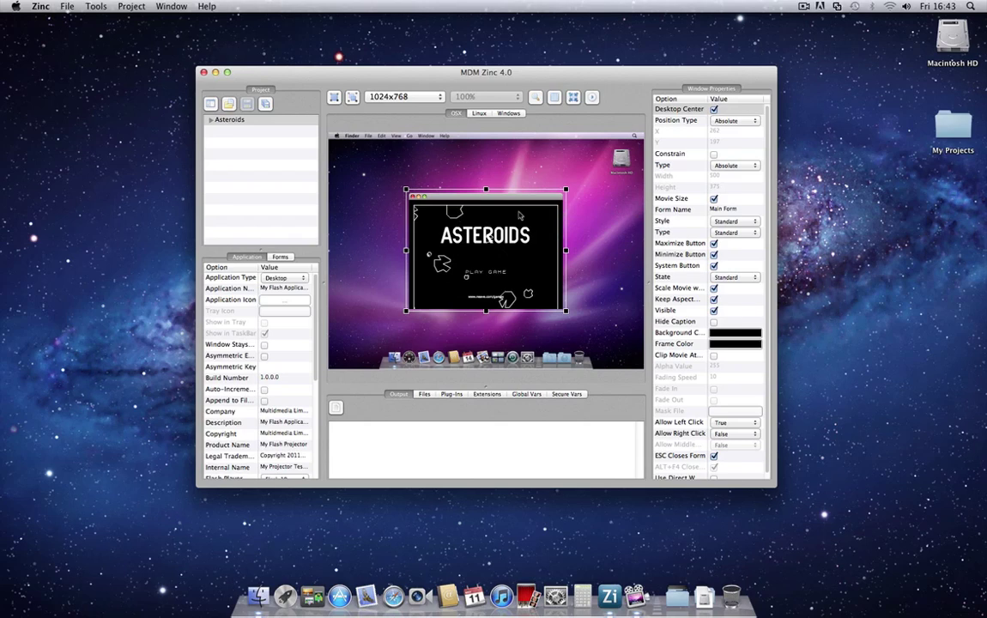
# Select MainForm in the Forms list and expand Asteroids to show asteroids.swf and My Flash Application.app.
pyautogui.click(285, 259)
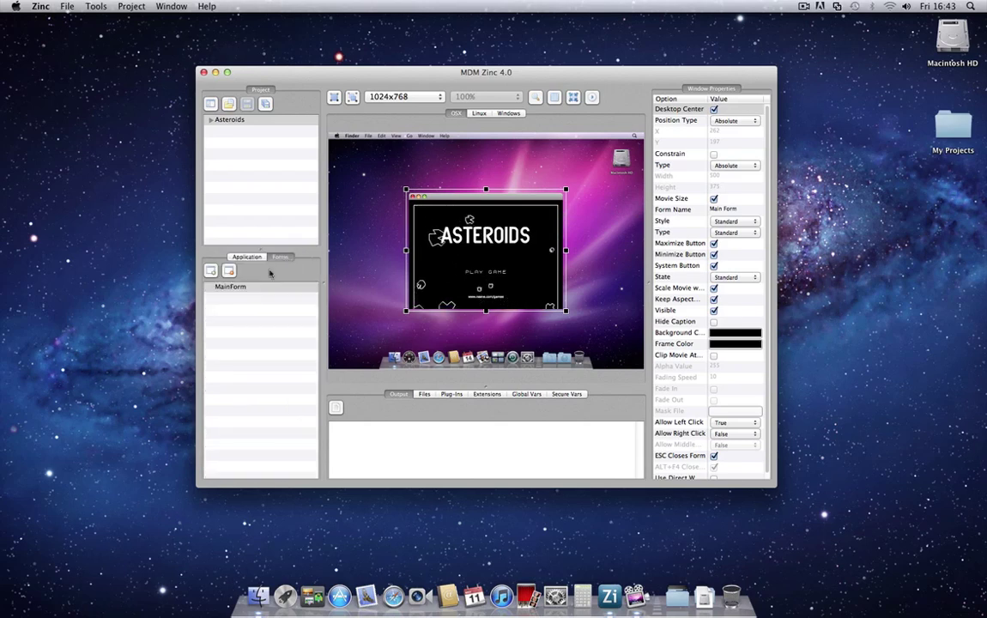
pyautogui.click(232, 287)
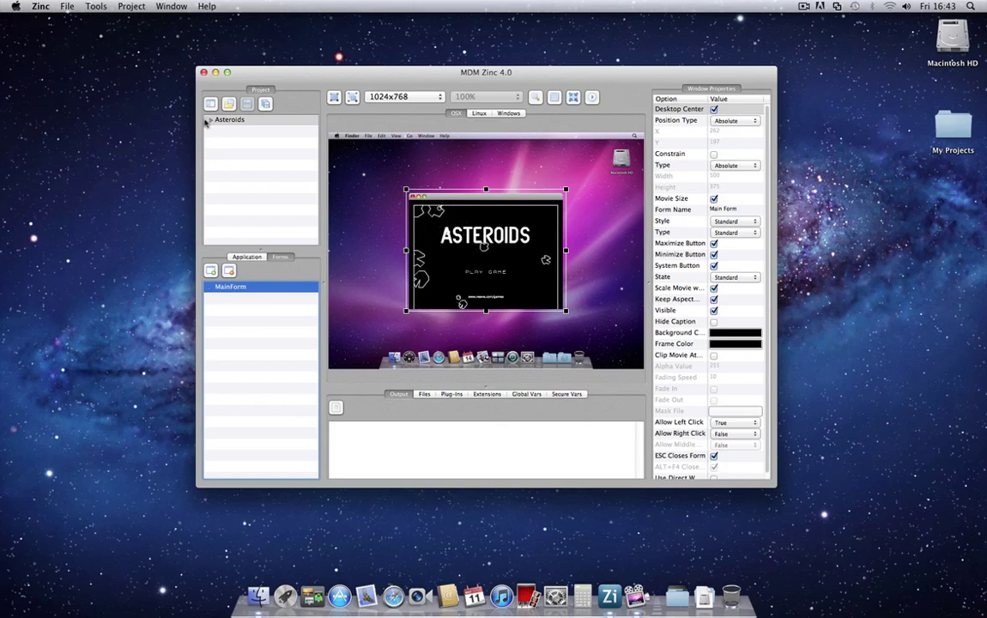
pyautogui.click(210, 121)
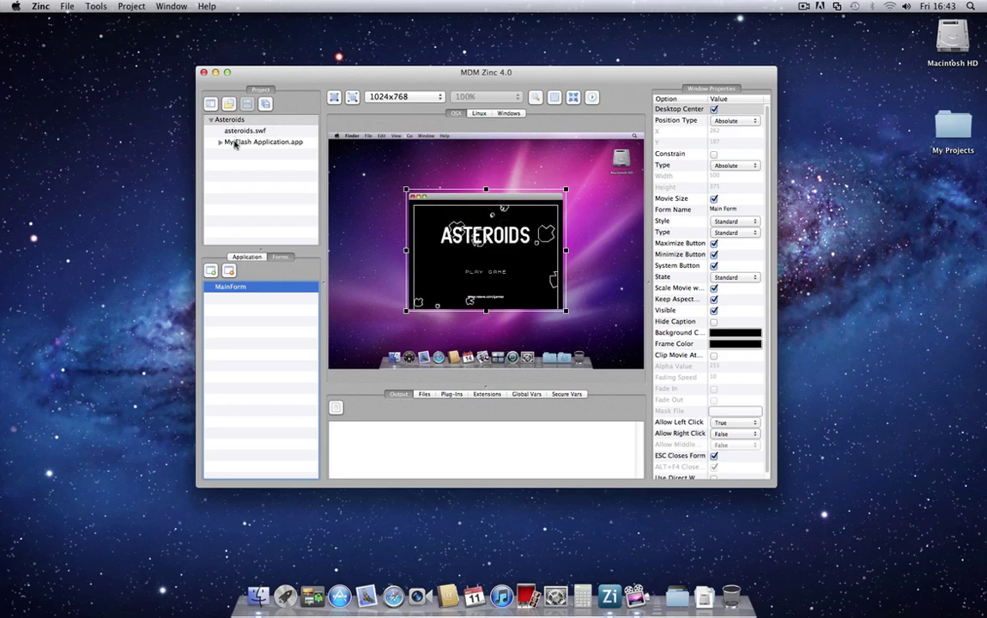
pyautogui.click(453, 229)
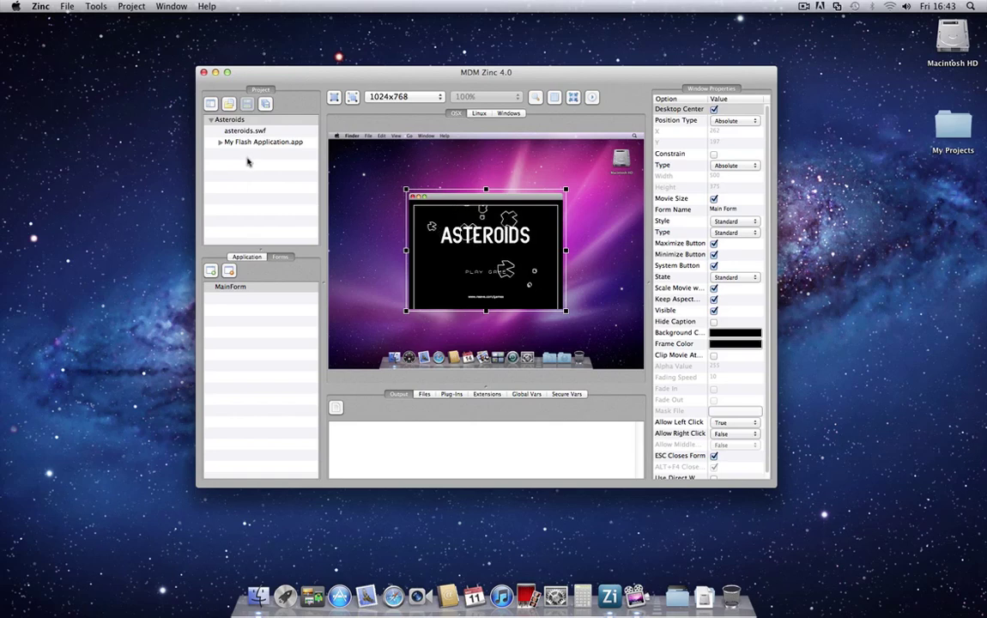
# Add a new form, SubForm1, under MainForm and select it.
pyautogui.click(271, 288)
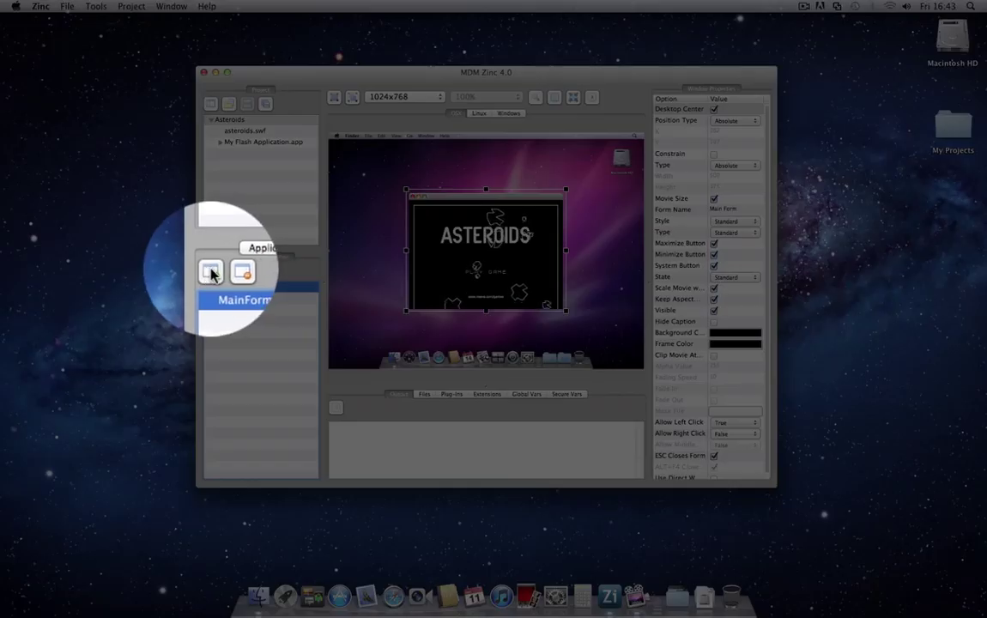
pyautogui.click(210, 270)
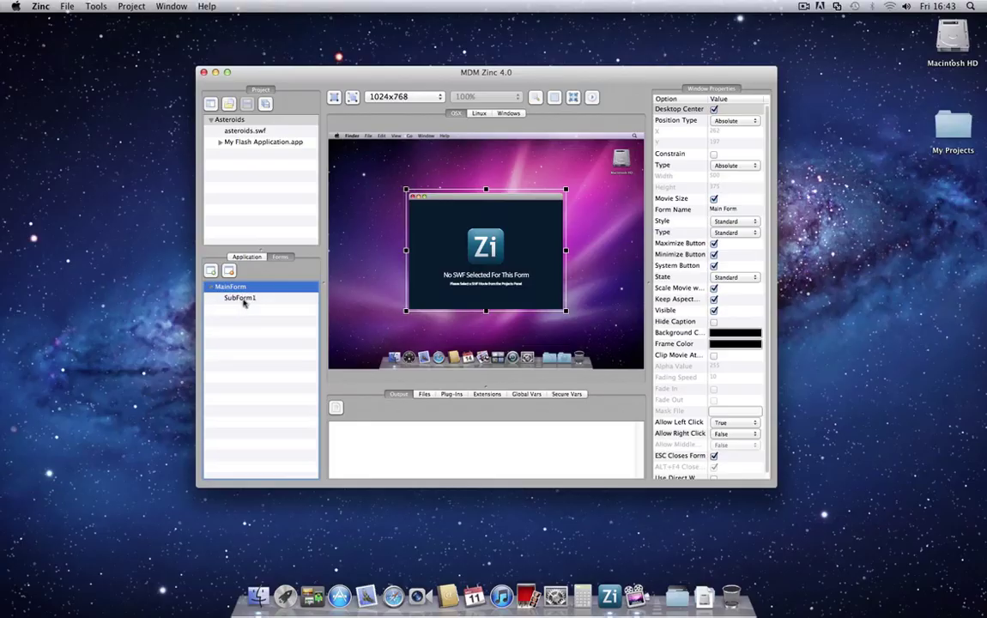
pyautogui.click(243, 301)
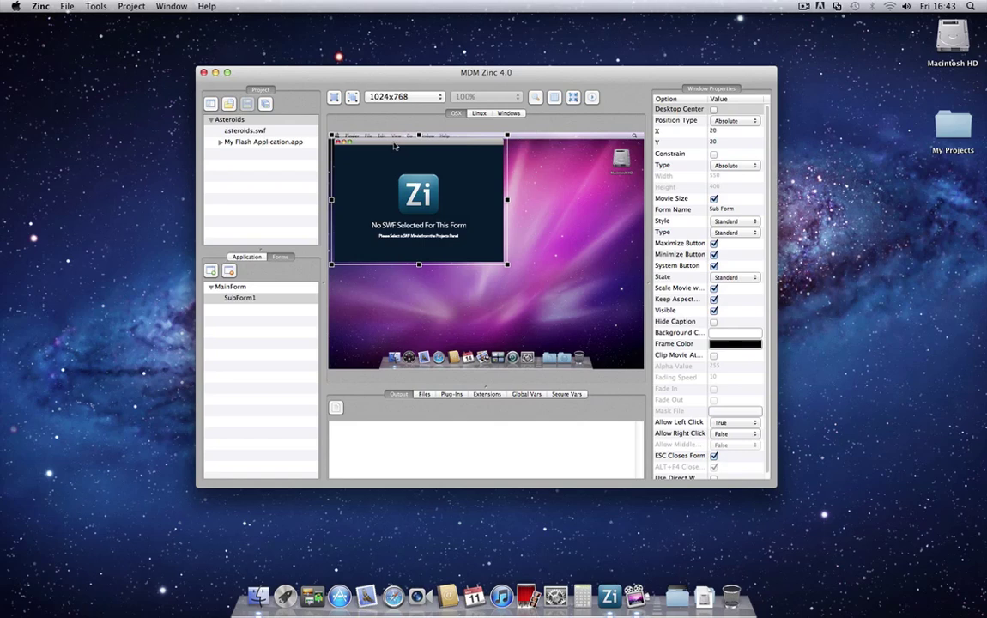
# Untick Movie Size and size SubForm1 to 206 × 171 at X 59, Y 492.
pyautogui.moveTo(395, 146); pyautogui.dragTo(520, 180)
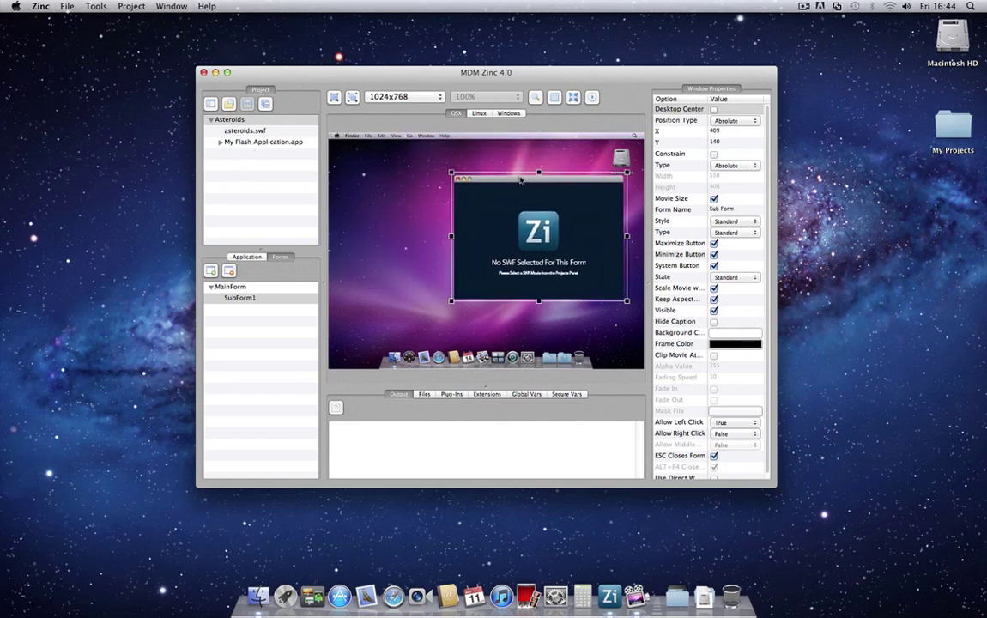
pyautogui.click(713, 198)
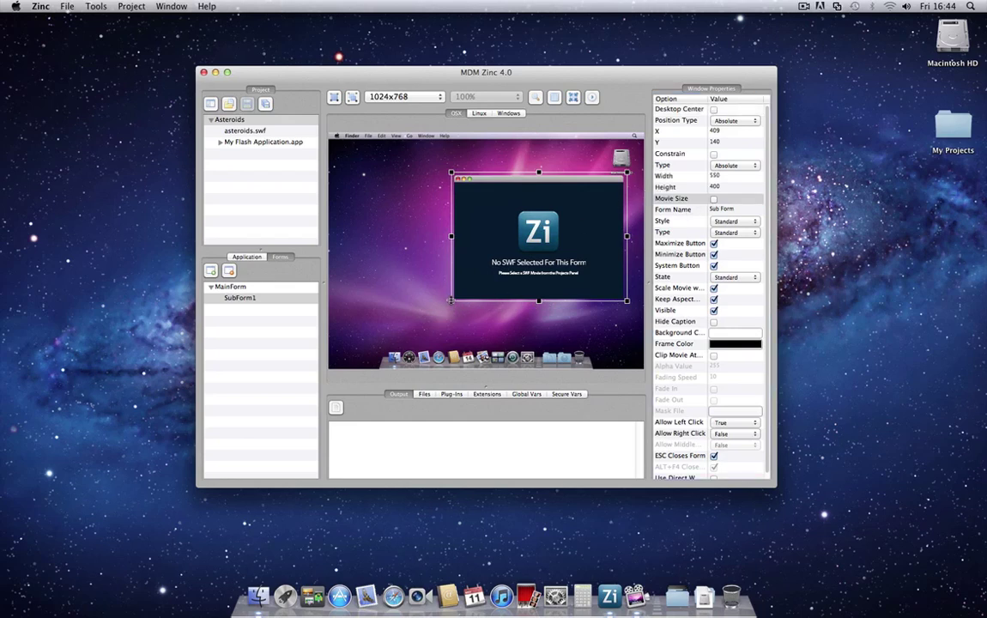
pyautogui.moveTo(450, 300); pyautogui.dragTo(559, 230)
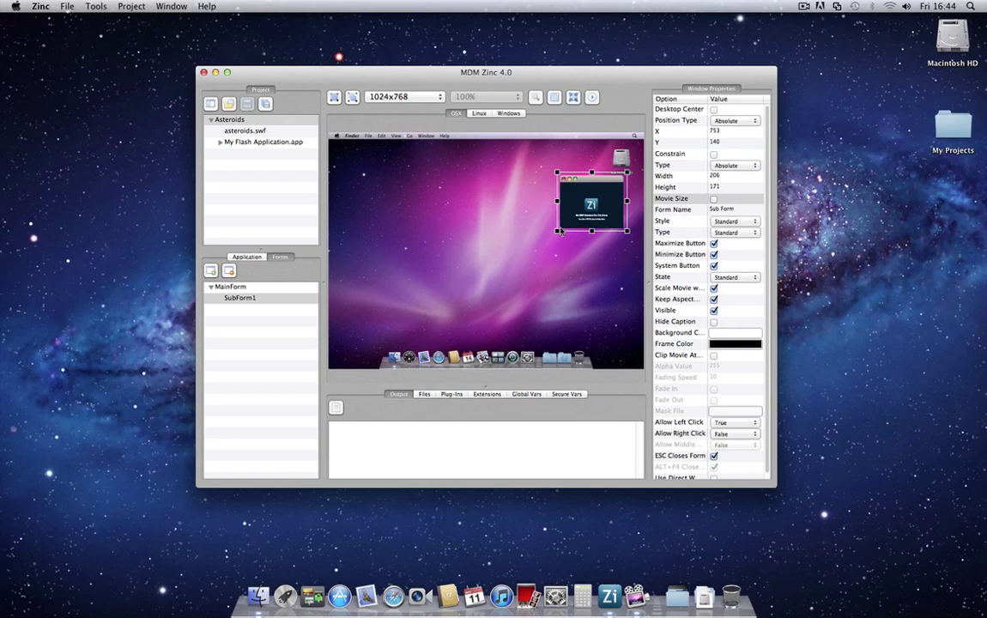
pyautogui.moveTo(602, 185); pyautogui.dragTo(381, 287)
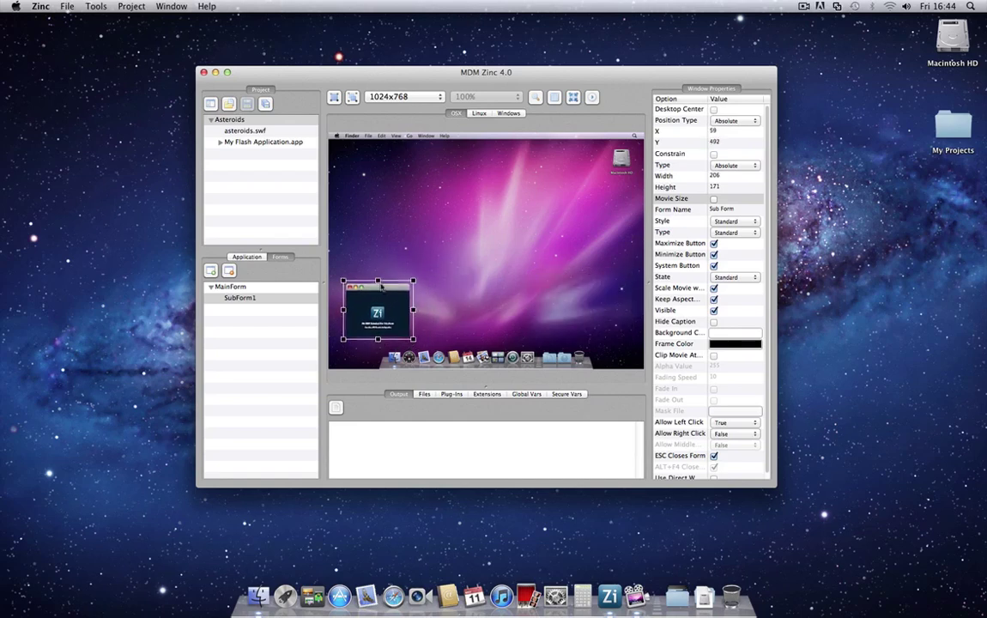
# Review MainForm, SubForm1 and the application-wide options.
pyautogui.click(230, 287)
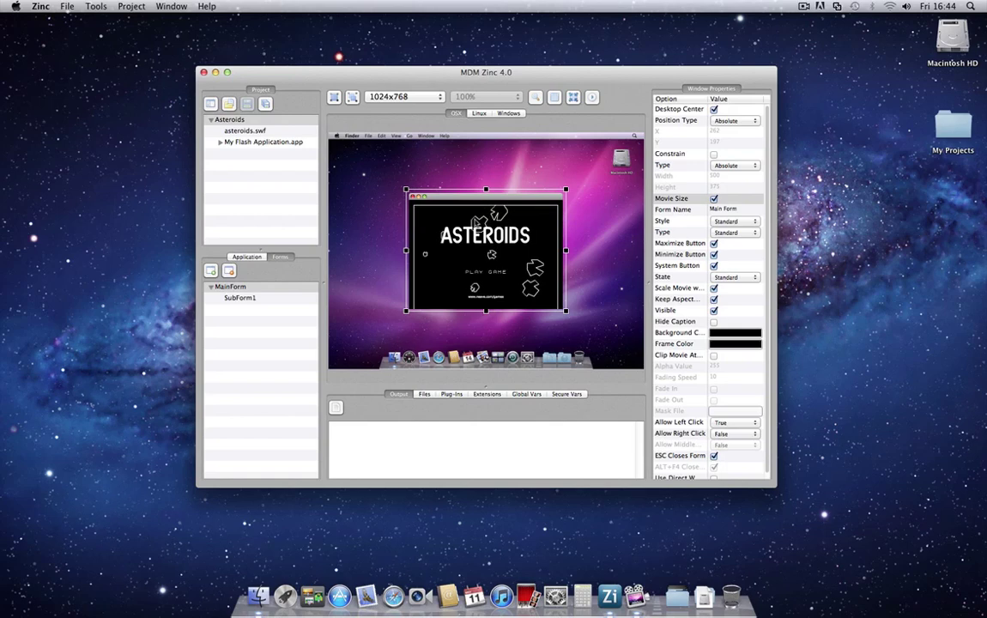
pyautogui.click(249, 298)
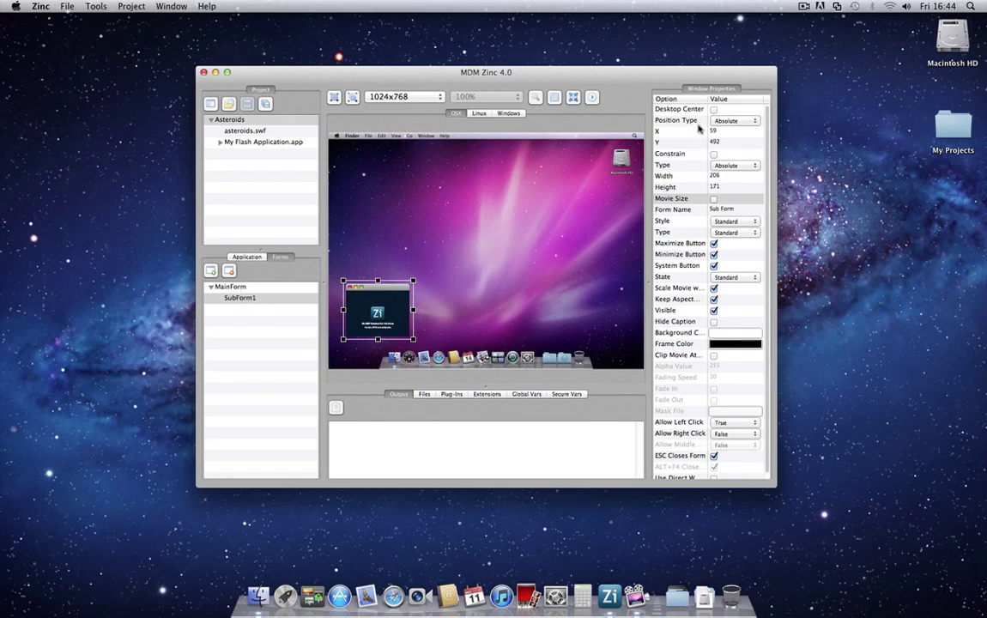
pyautogui.click(252, 257)
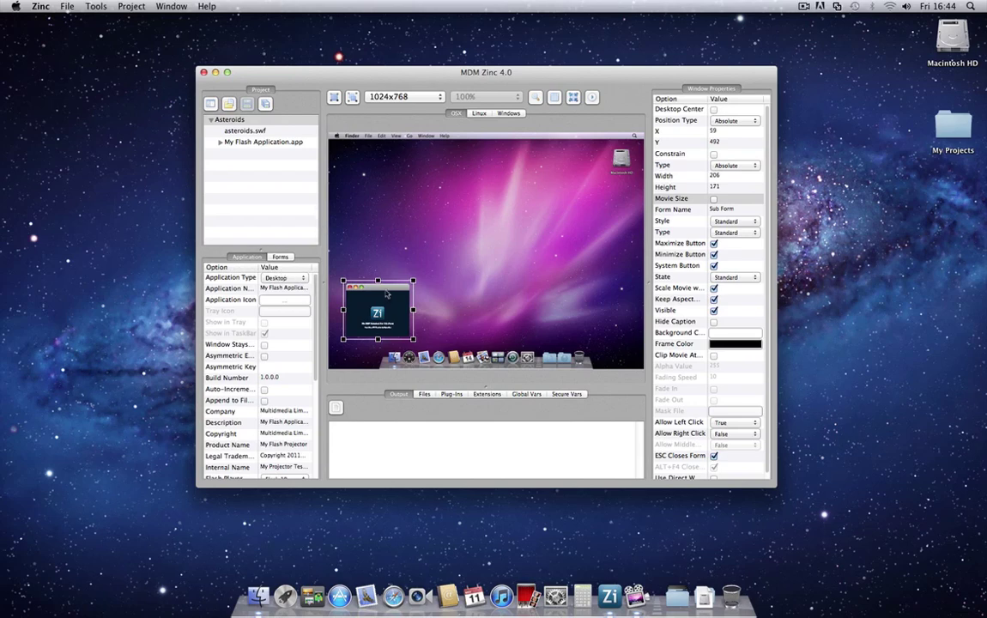
# Remove SubForm1 from the project's Forms list.
pyautogui.click(281, 257)
pyautogui.click(230, 295)
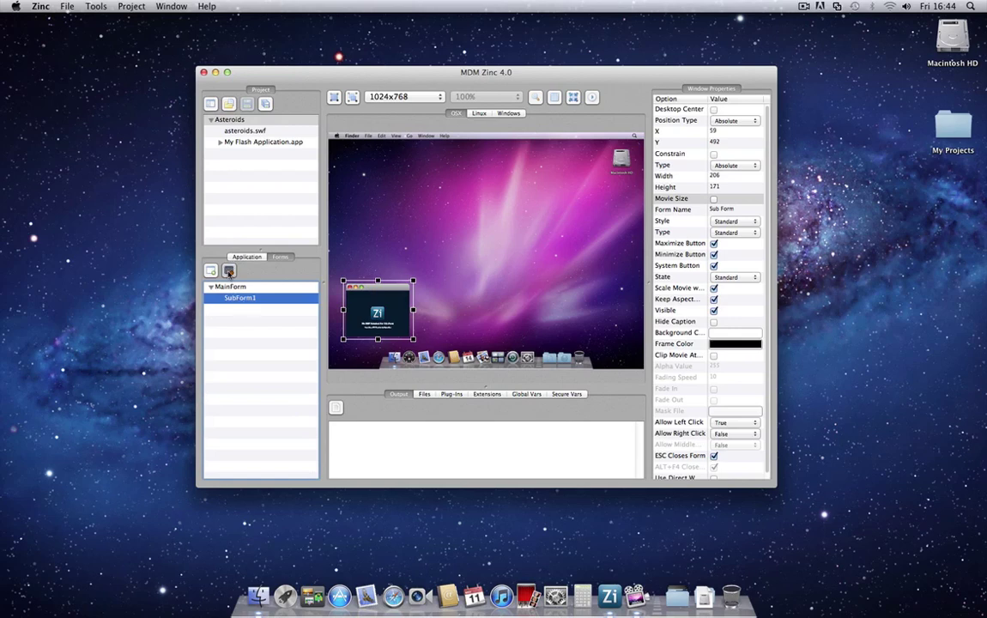
pyautogui.click(229, 270)
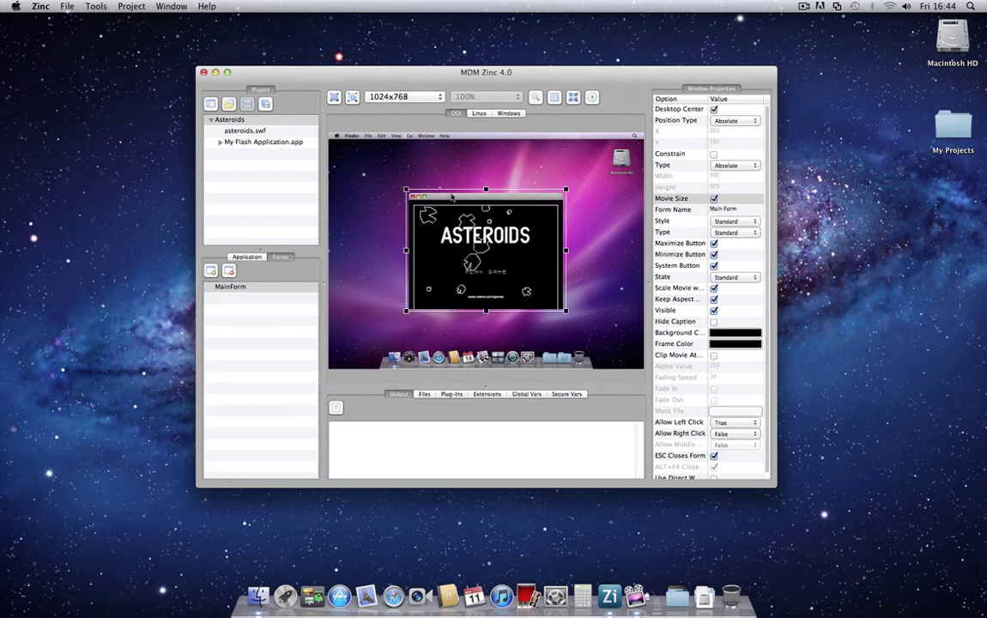
pyautogui.click(248, 257)
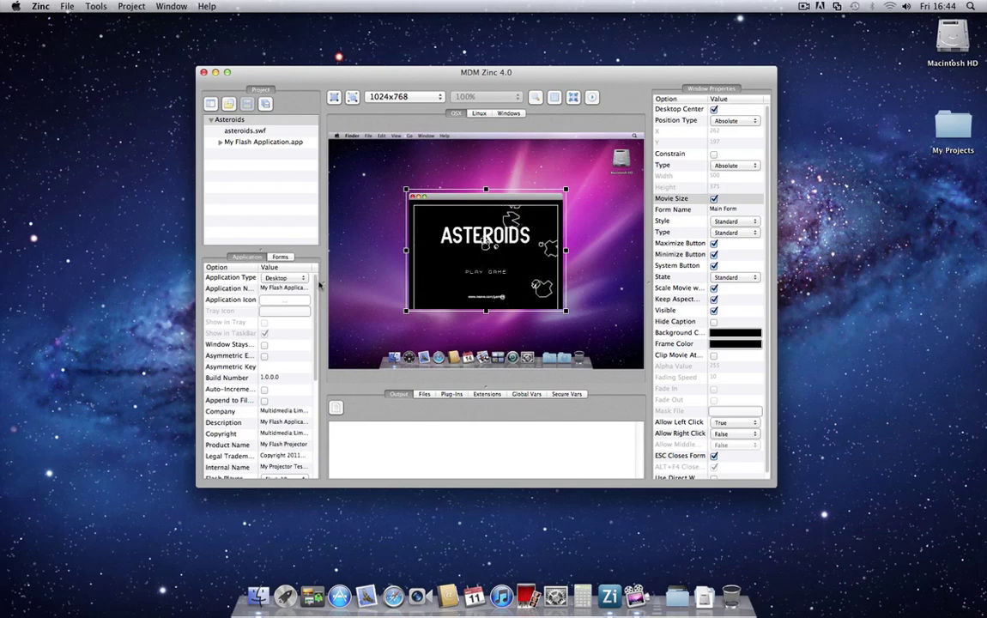
pyautogui.moveTo(318, 287); pyautogui.dragTo(319, 322)
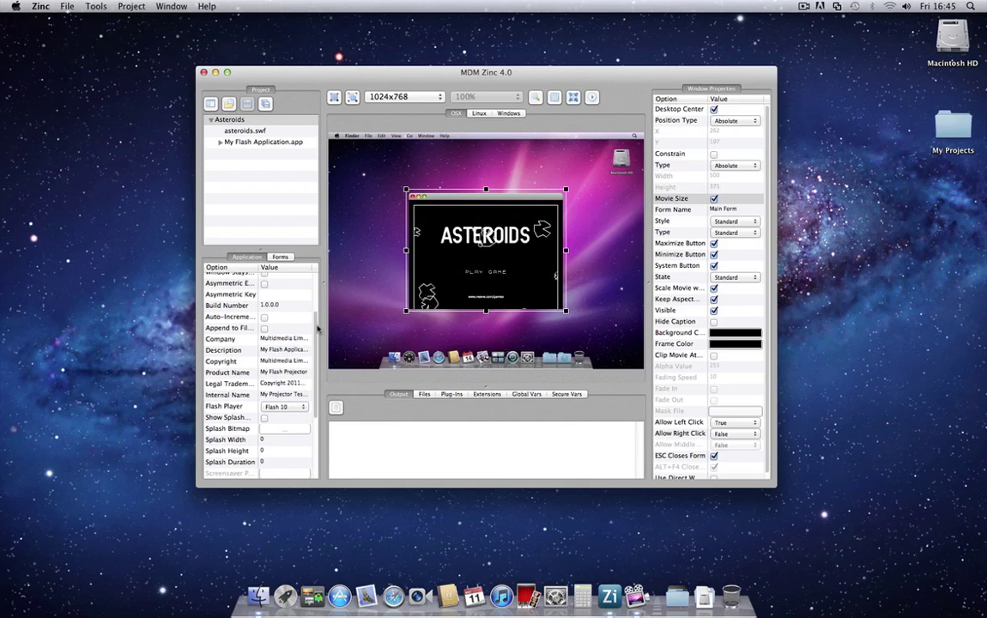
pyautogui.moveTo(317, 329); pyautogui.dragTo(315, 325)
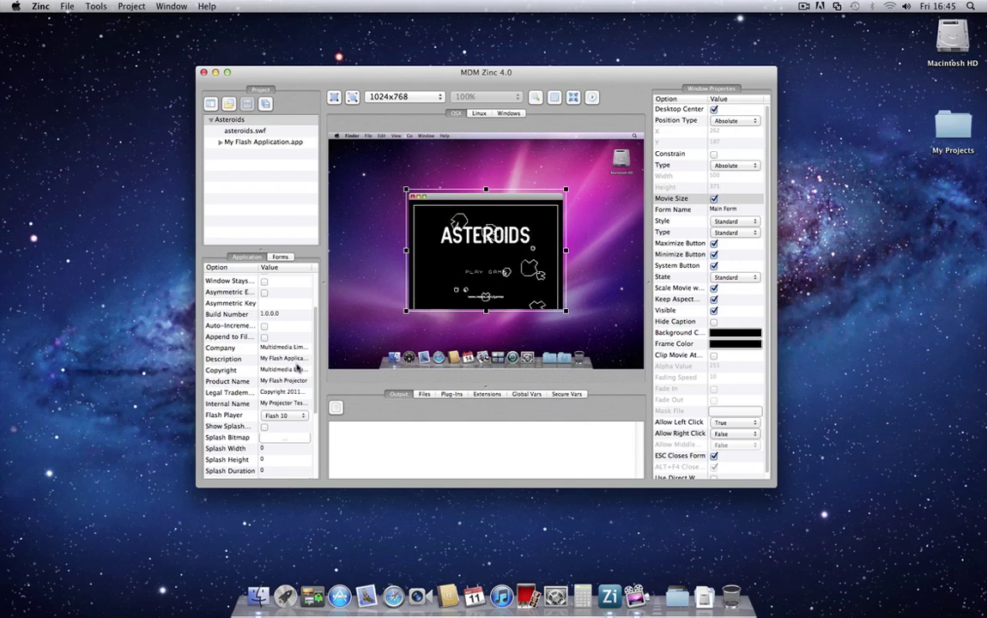
pyautogui.click(297, 364)
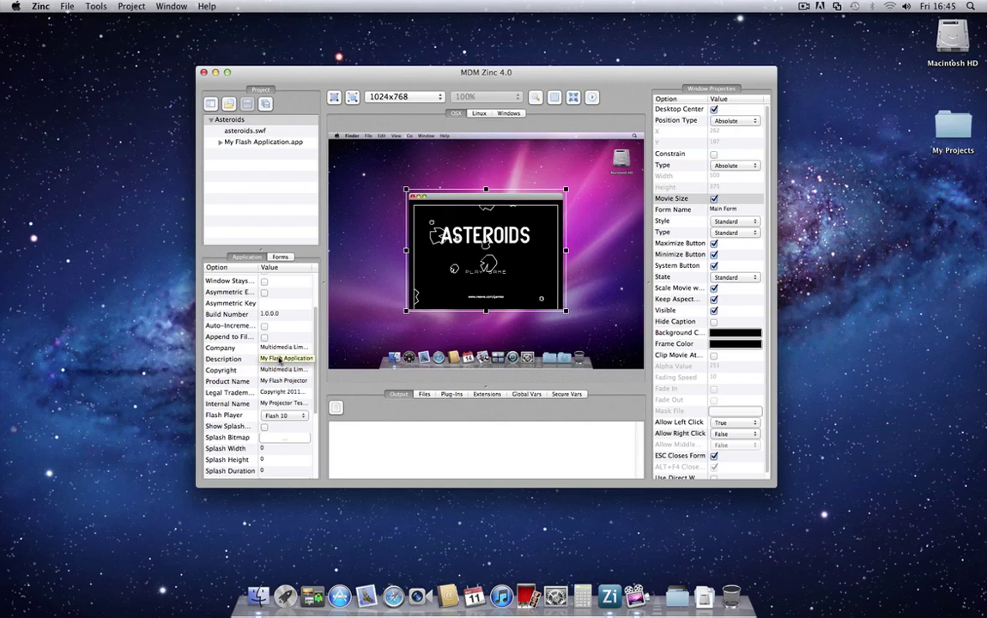
pyautogui.scroll(-3, 296, 386)
pyautogui.click(303, 379)
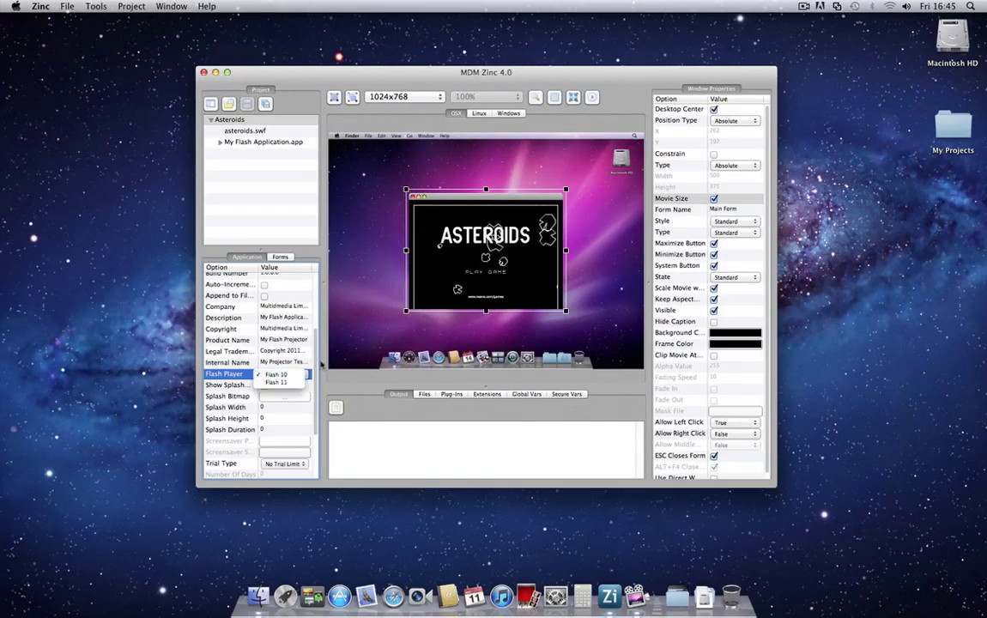
pyautogui.click(300, 374)
pyautogui.moveTo(316, 361); pyautogui.dragTo(317, 371)
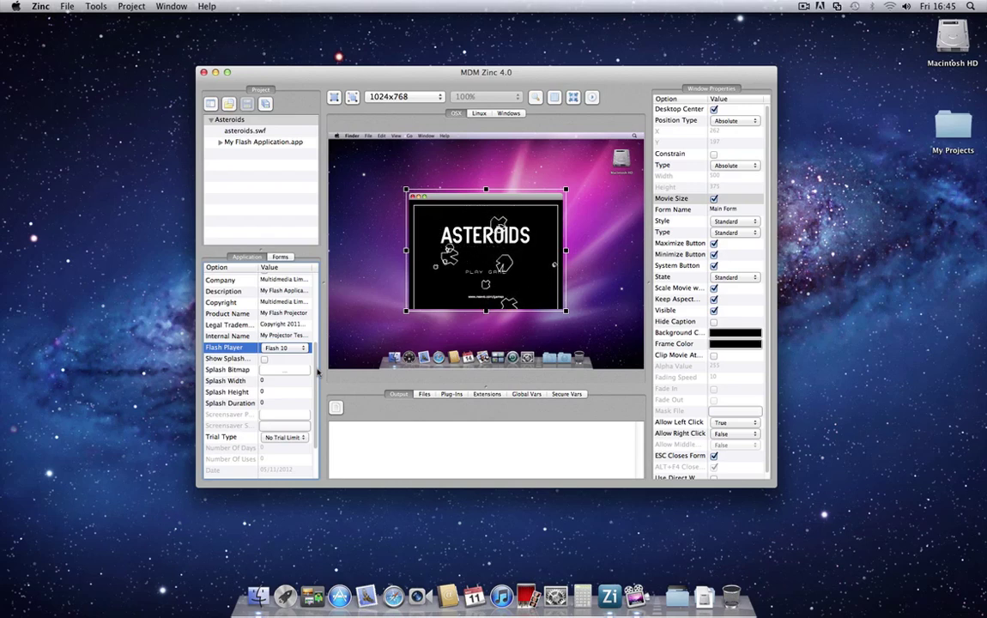
pyautogui.click(303, 347)
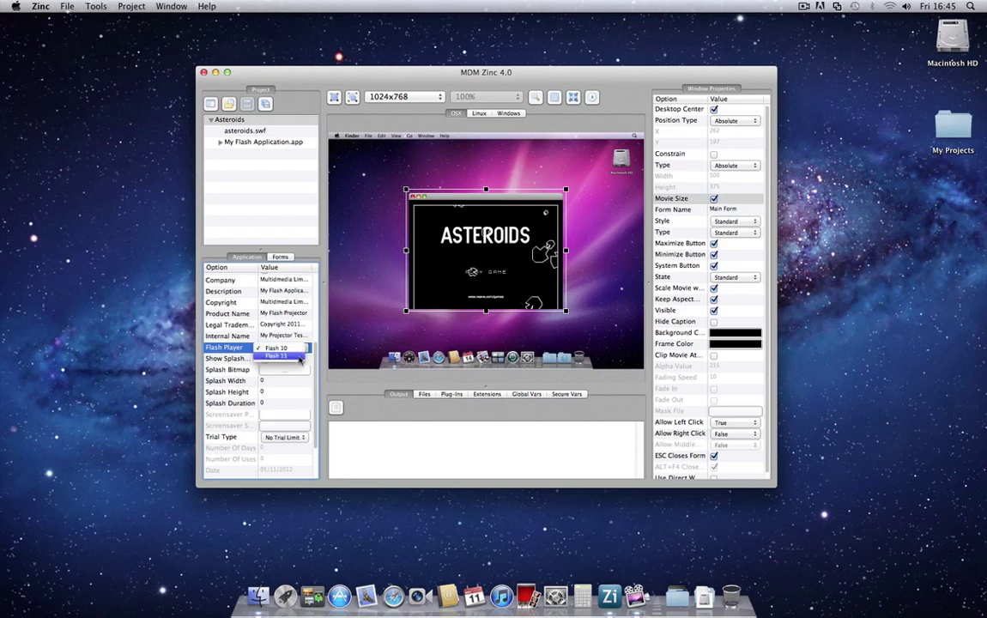
pyautogui.click(316, 352)
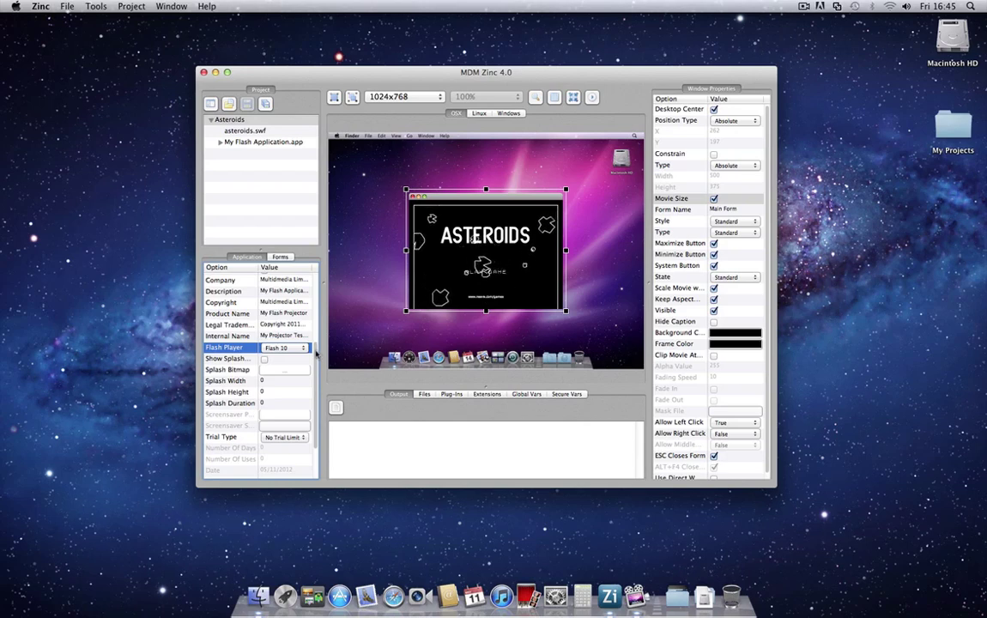
pyautogui.scroll(-3, 317, 352)
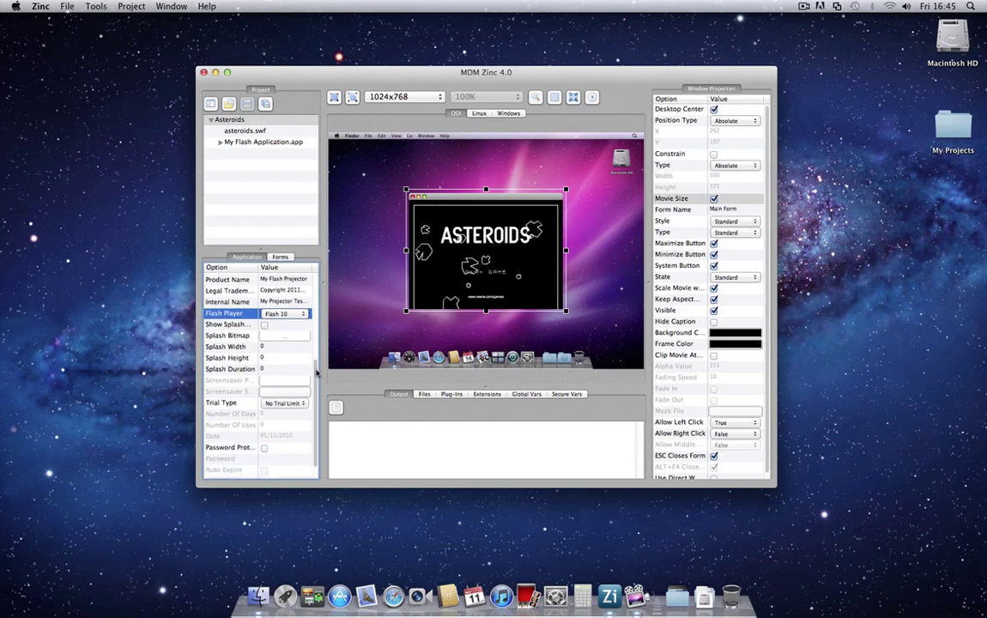
pyautogui.click(264, 322)
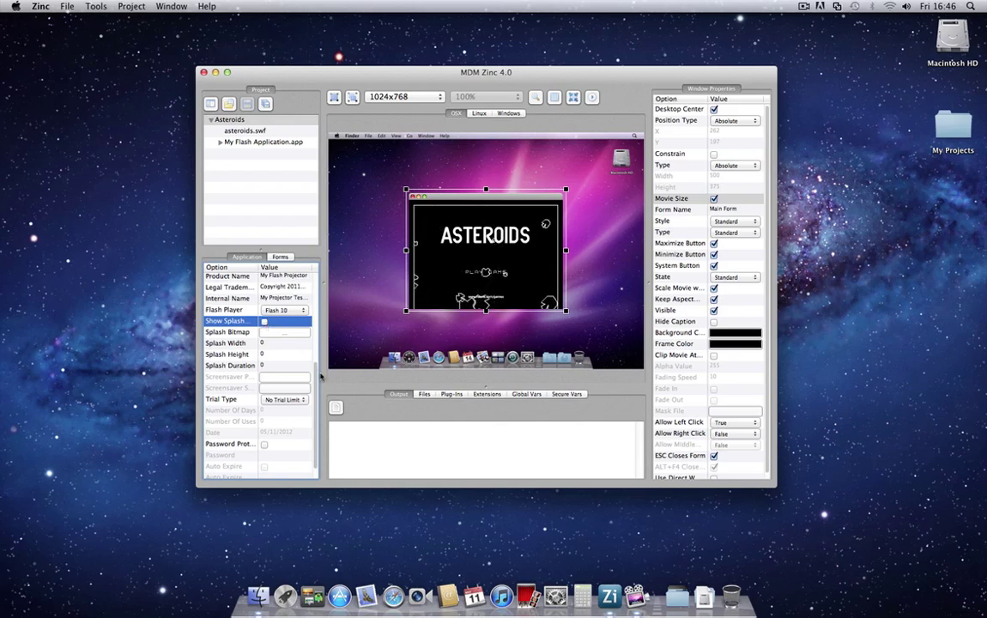
pyautogui.scroll(-2, 314, 370)
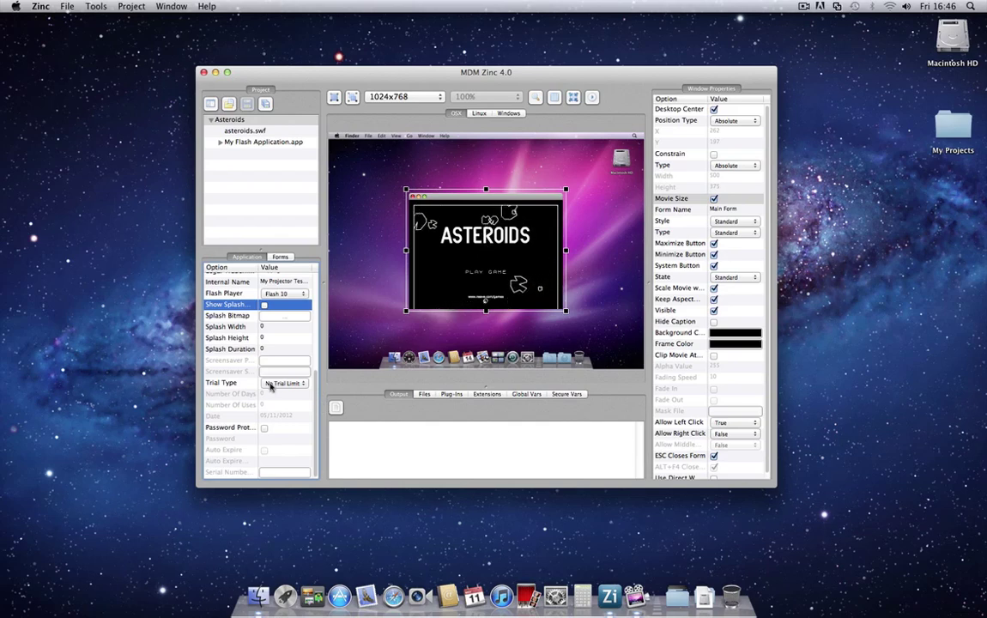
pyautogui.click(290, 384)
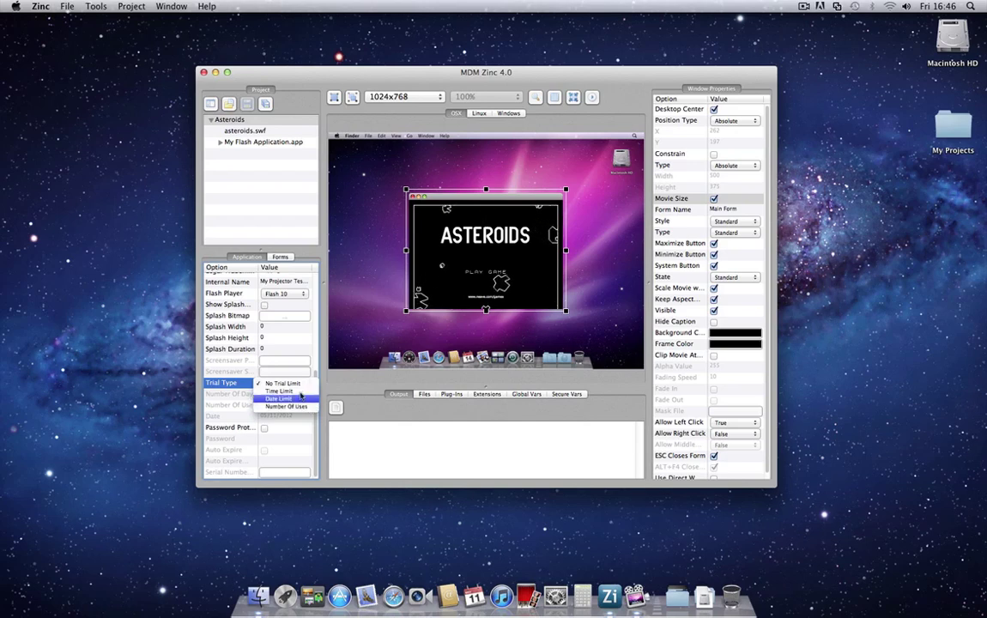
pyautogui.click(284, 383)
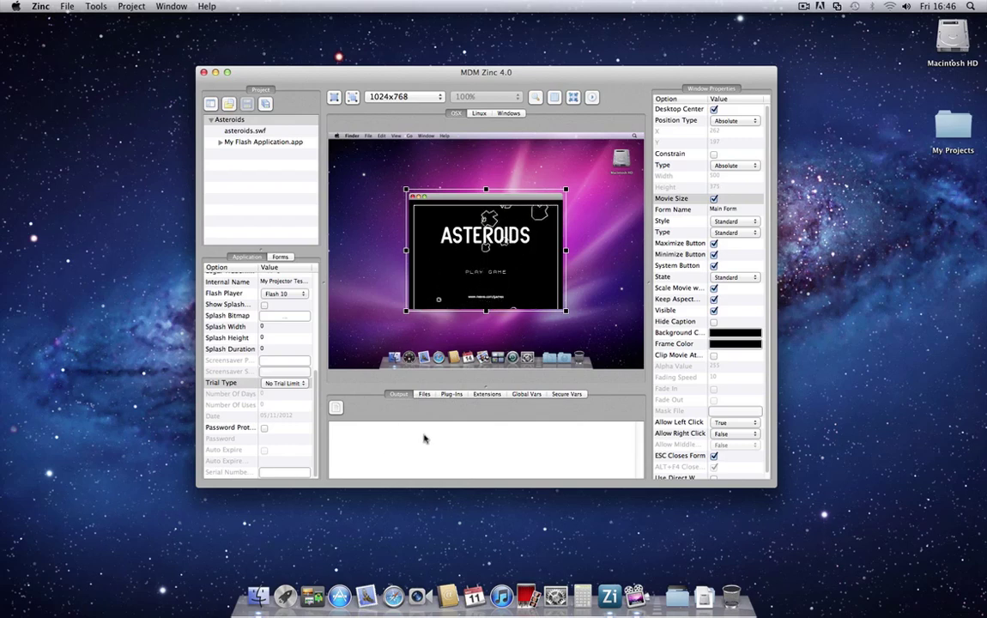
# Review the Files and Plug-Ins lists, then scroll the Extensions table from mdm_applescript and mdm_audio.
pyautogui.click(424, 395)
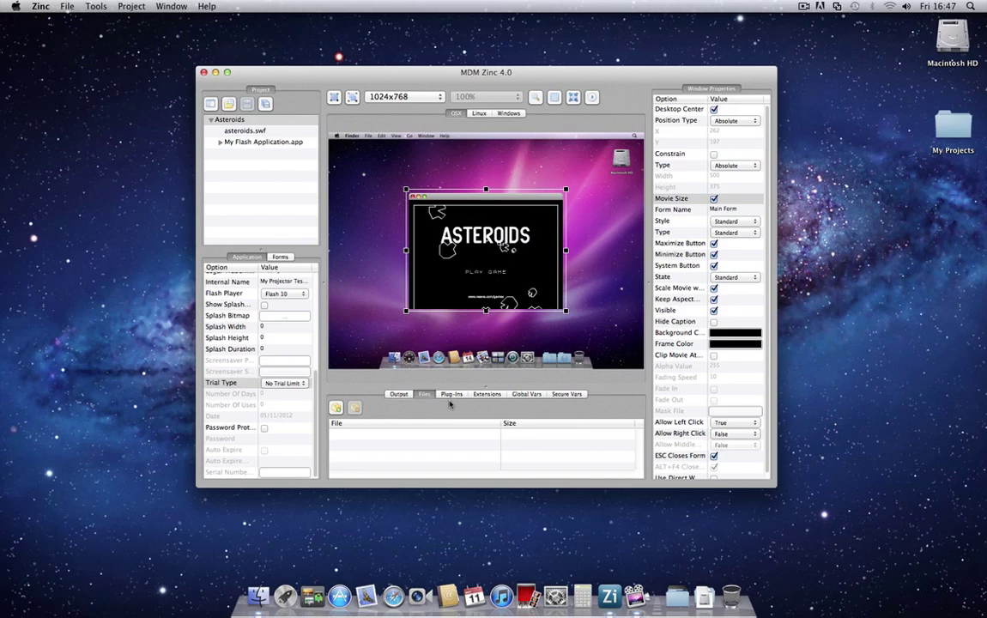
pyautogui.click(456, 396)
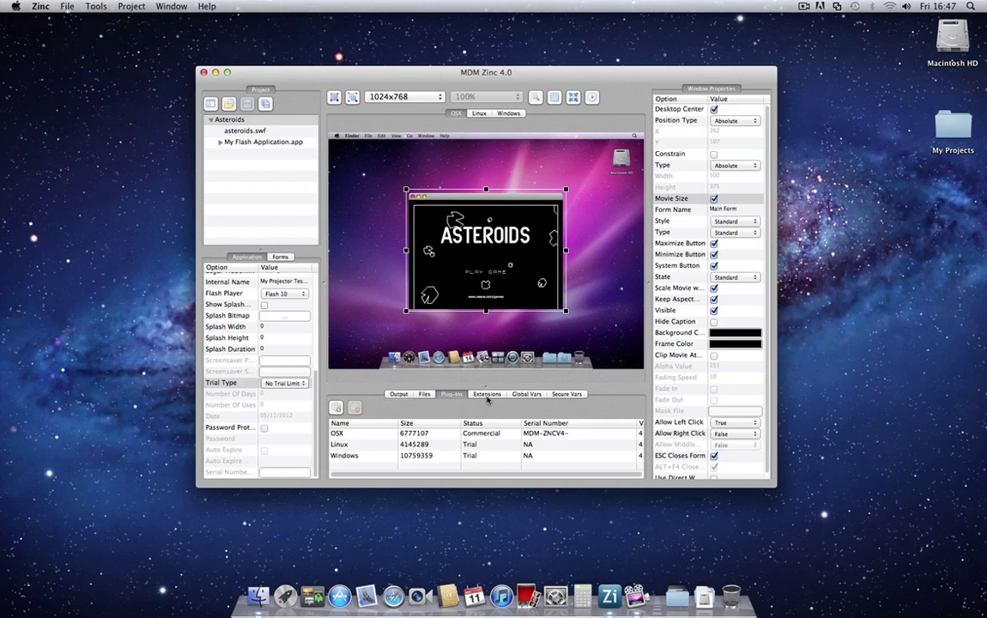
pyautogui.click(486, 394)
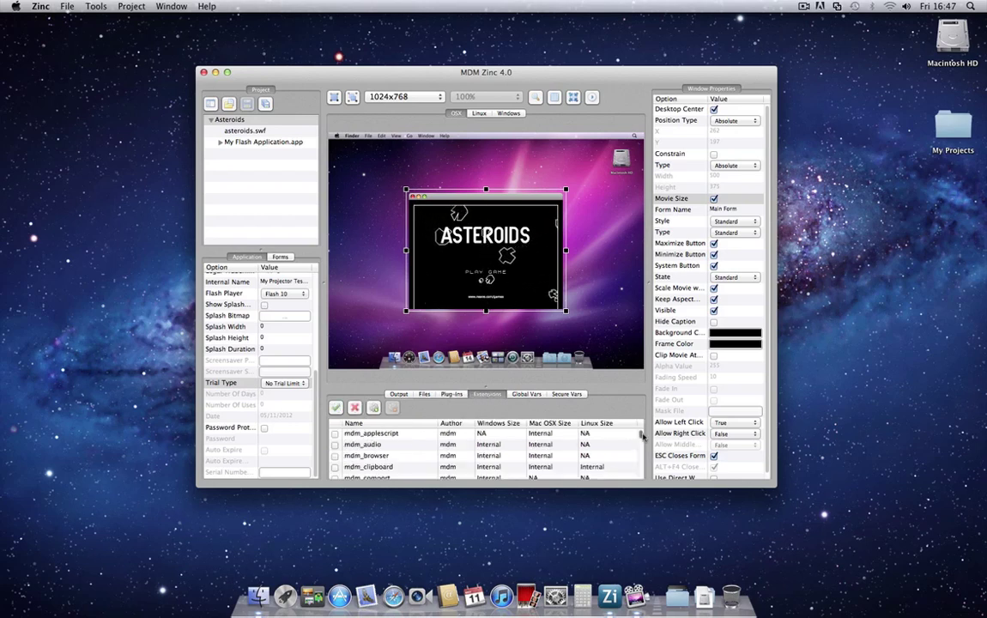
pyautogui.moveTo(640, 436); pyautogui.dragTo(640, 459)
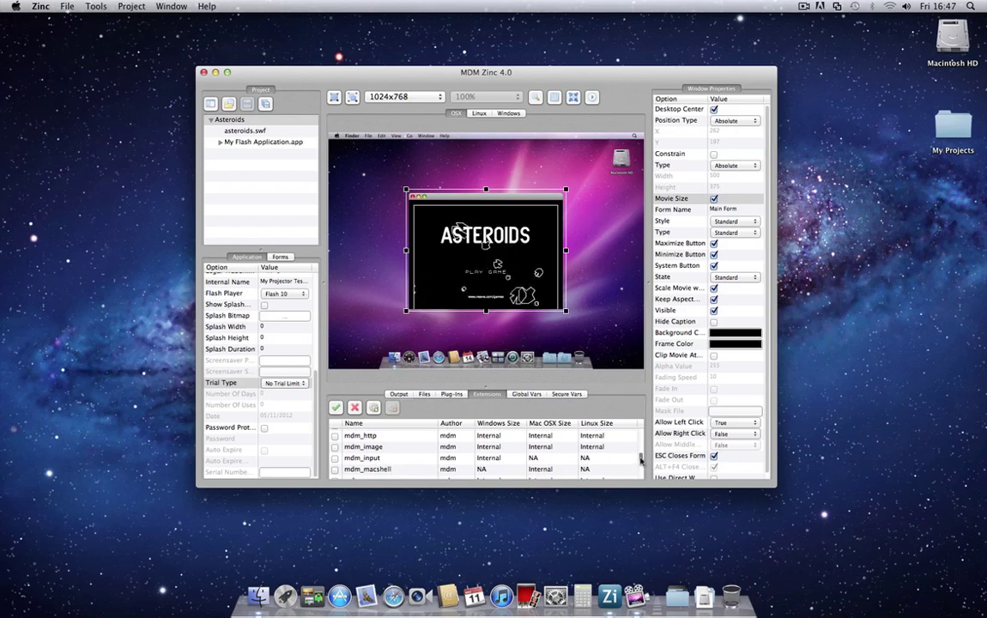
pyautogui.moveTo(640, 459); pyautogui.dragTo(640, 466)
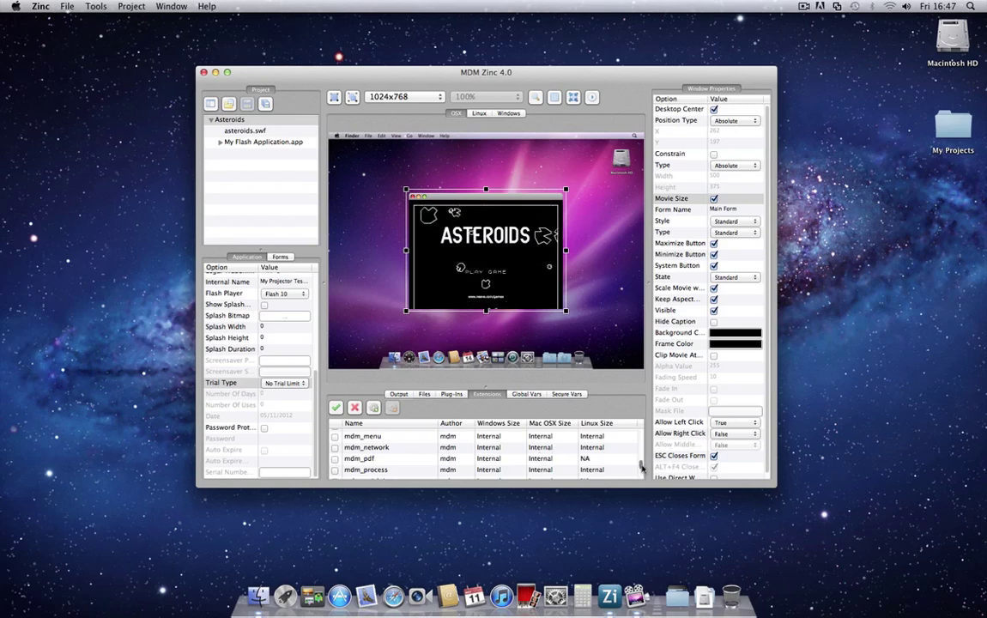
pyautogui.moveTo(640, 466); pyautogui.dragTo(640, 434)
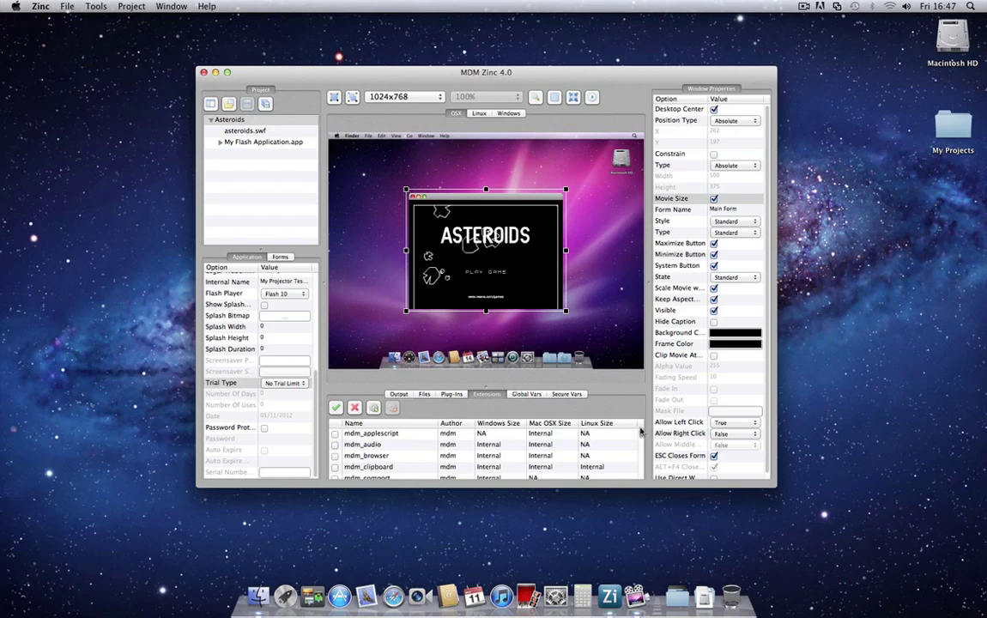
# Switch between the Global Vars and Secure Vars tables to confirm both are empty.
pyautogui.click(526, 394)
pyautogui.click(570, 394)
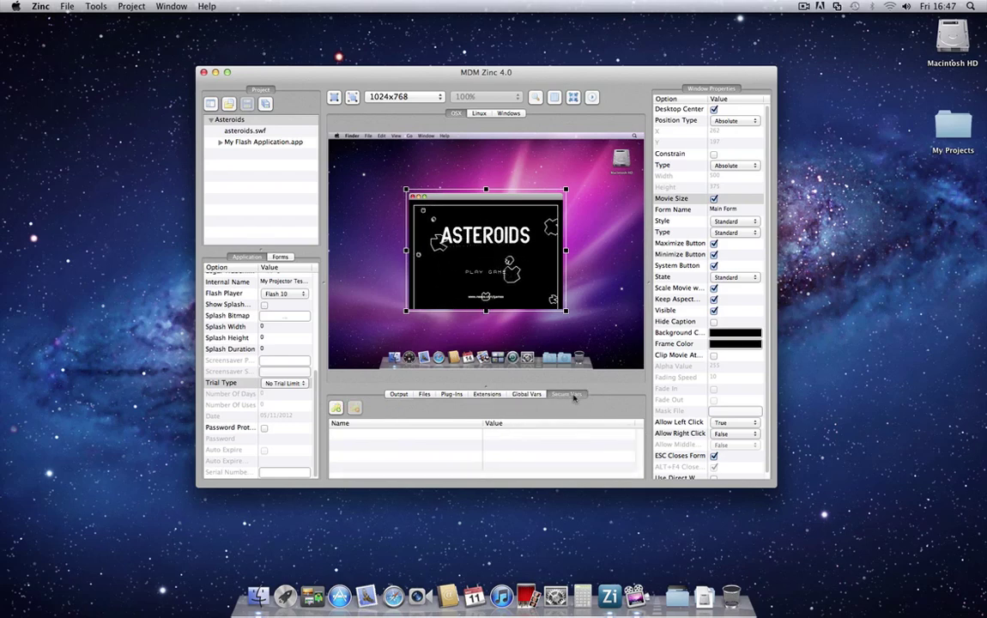
pyautogui.click(527, 394)
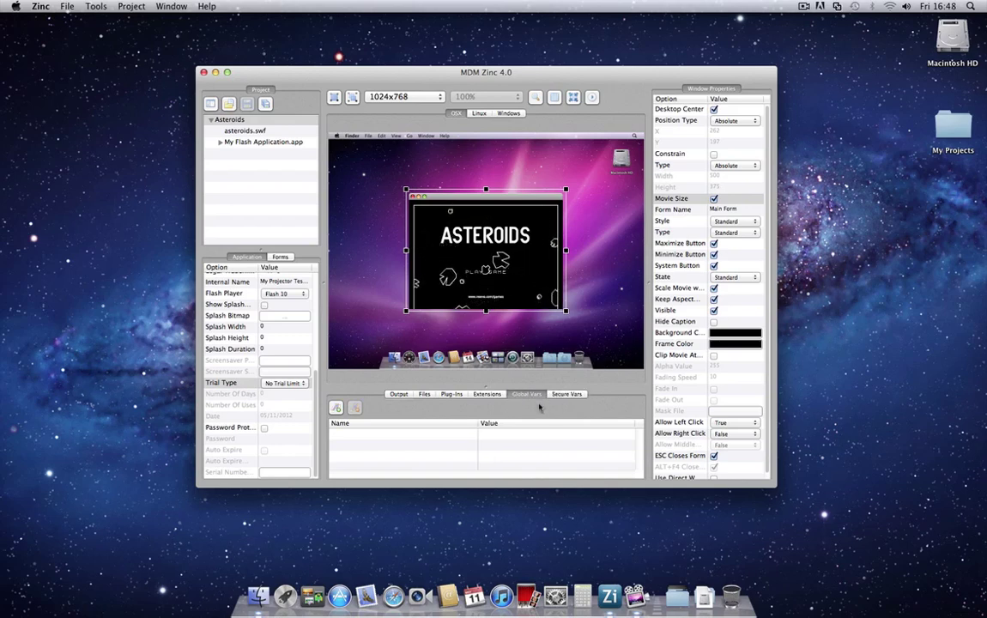
pyautogui.click(560, 394)
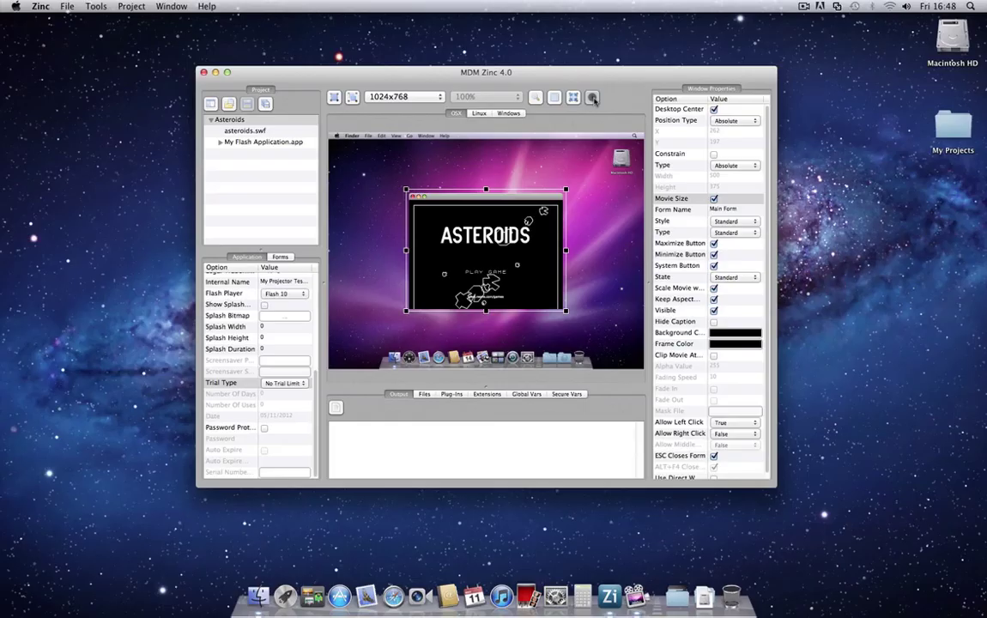
# Build the Asteroids projector, then drag its running Main Form window to the right.
pyautogui.click(592, 98)
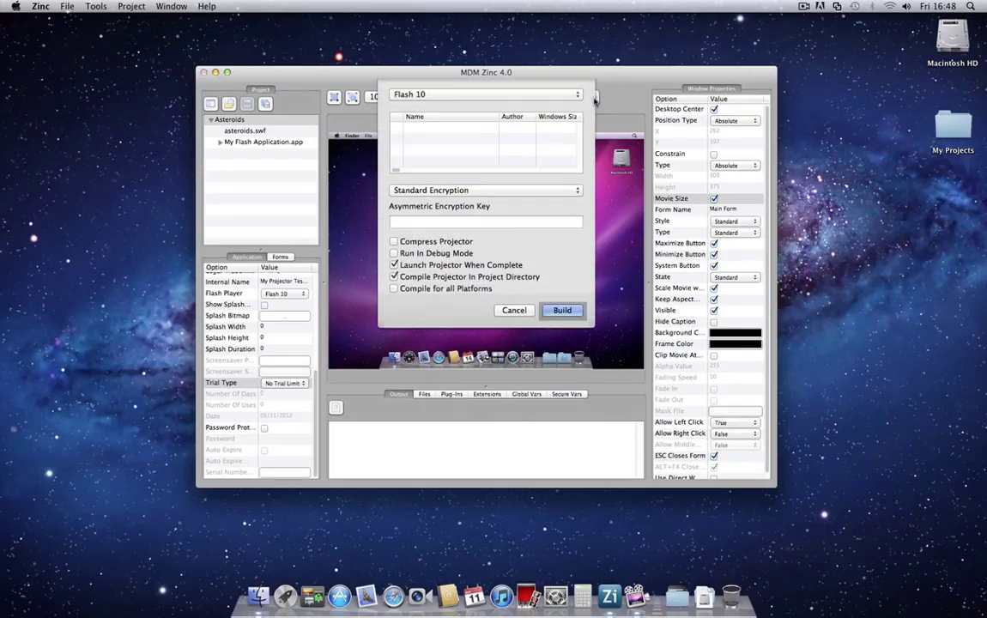
pyautogui.click(562, 311)
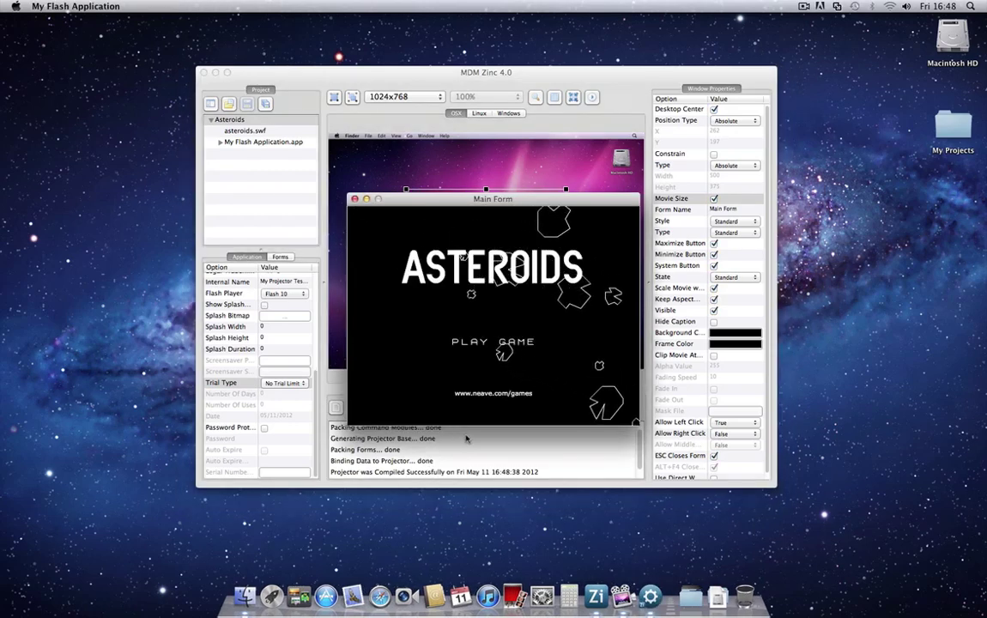
pyautogui.moveTo(571, 198); pyautogui.dragTo(771, 118)
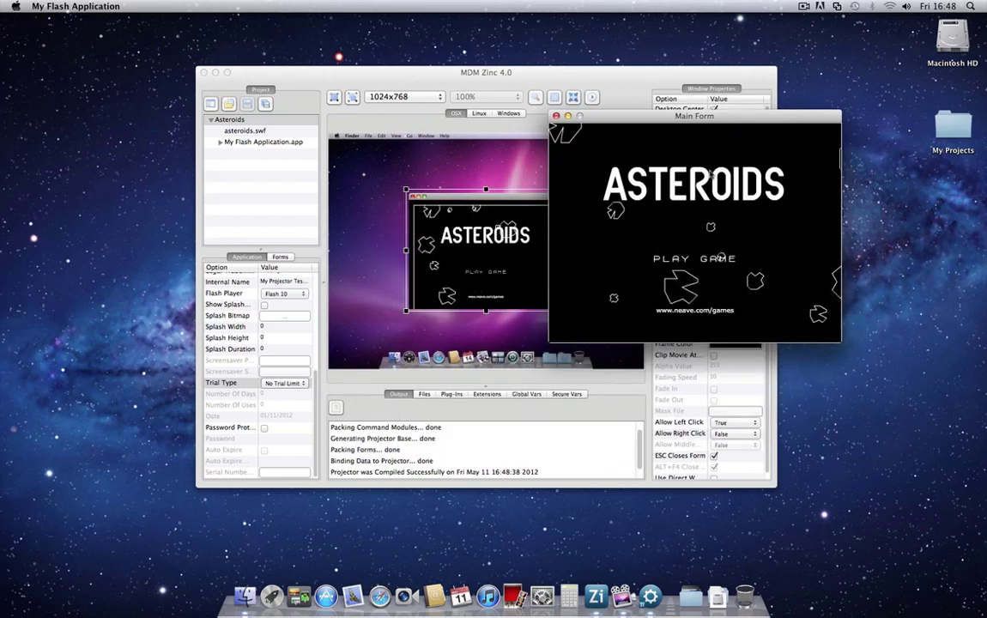
pyautogui.moveTo(648, 121); pyautogui.dragTo(690, 102)
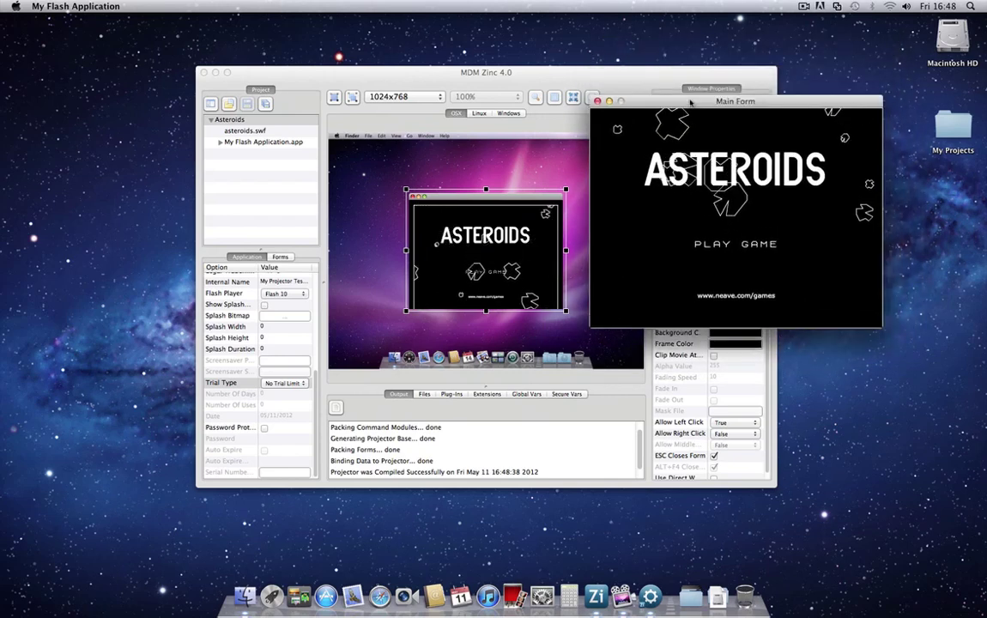